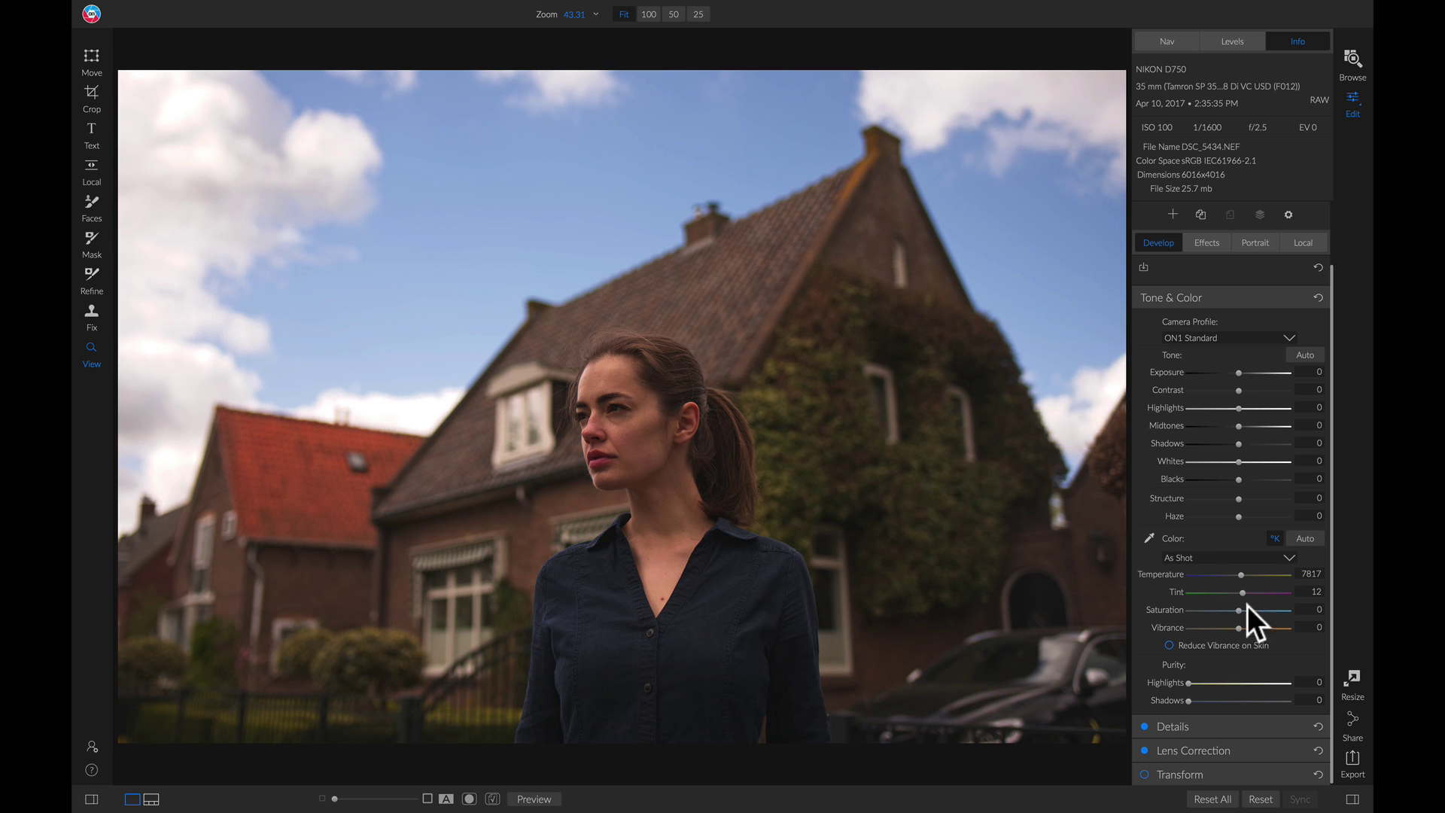
# Raise the portrait's Vibrance to 43 and turn on Reduce Vibrance on Skin.
pyautogui.moveTo(1238, 629); pyautogui.dragTo(1260, 630)
pyautogui.click(1169, 647)
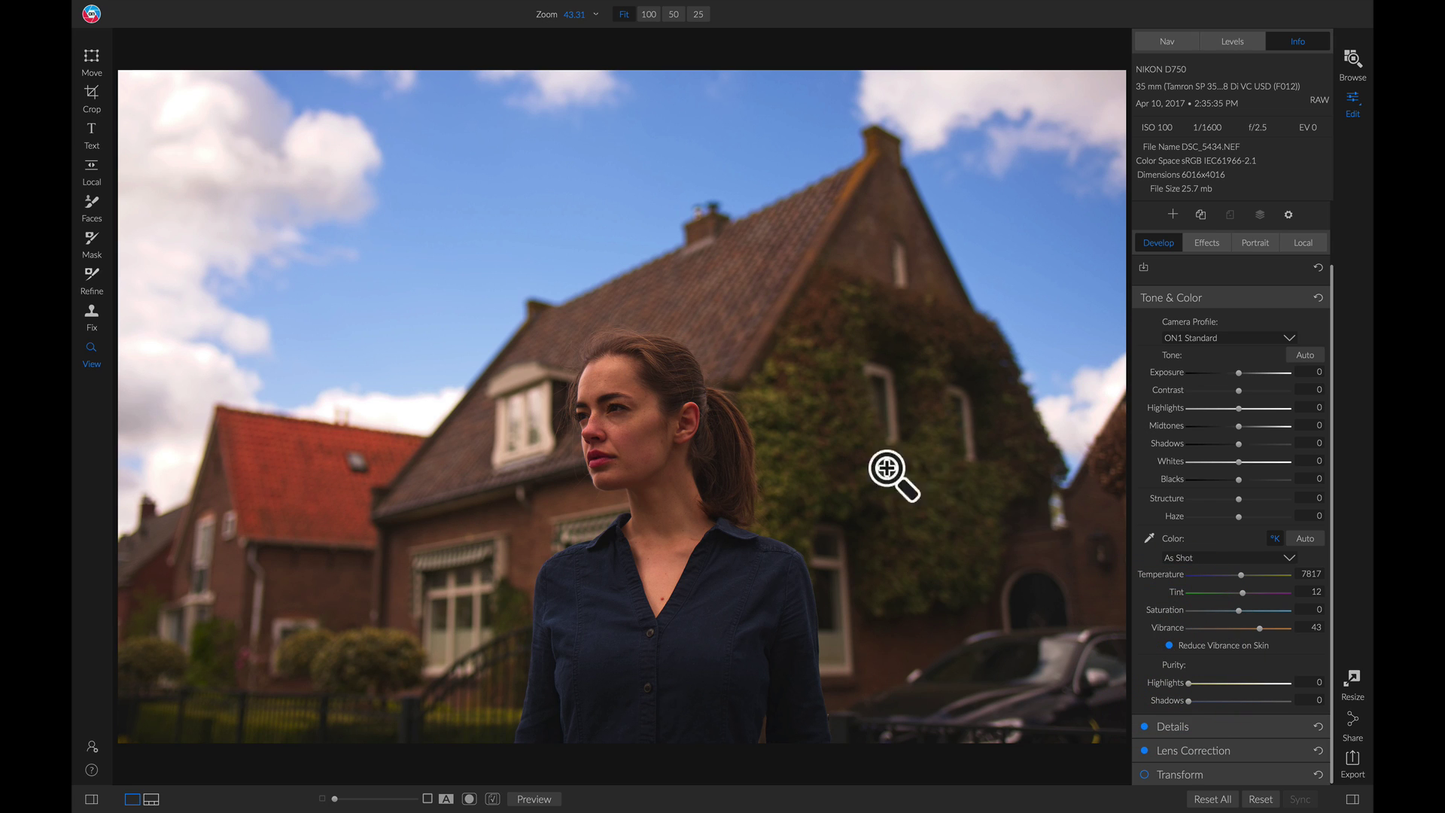
# Compare the face at 100% with skin protection off and on, keep it on, refit, and nudge Saturation up.
pyautogui.click(644, 436)
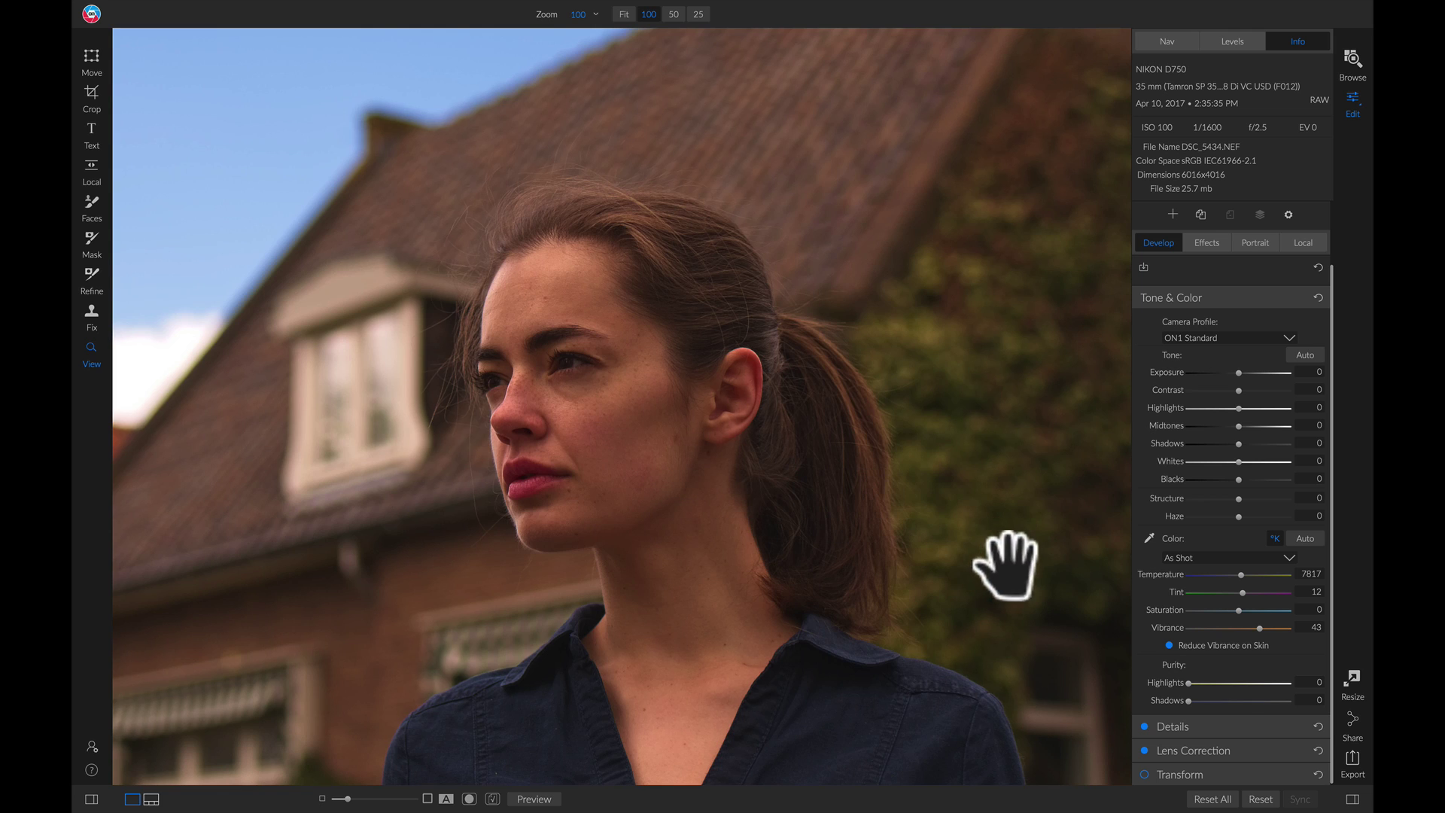
pyautogui.click(1169, 645)
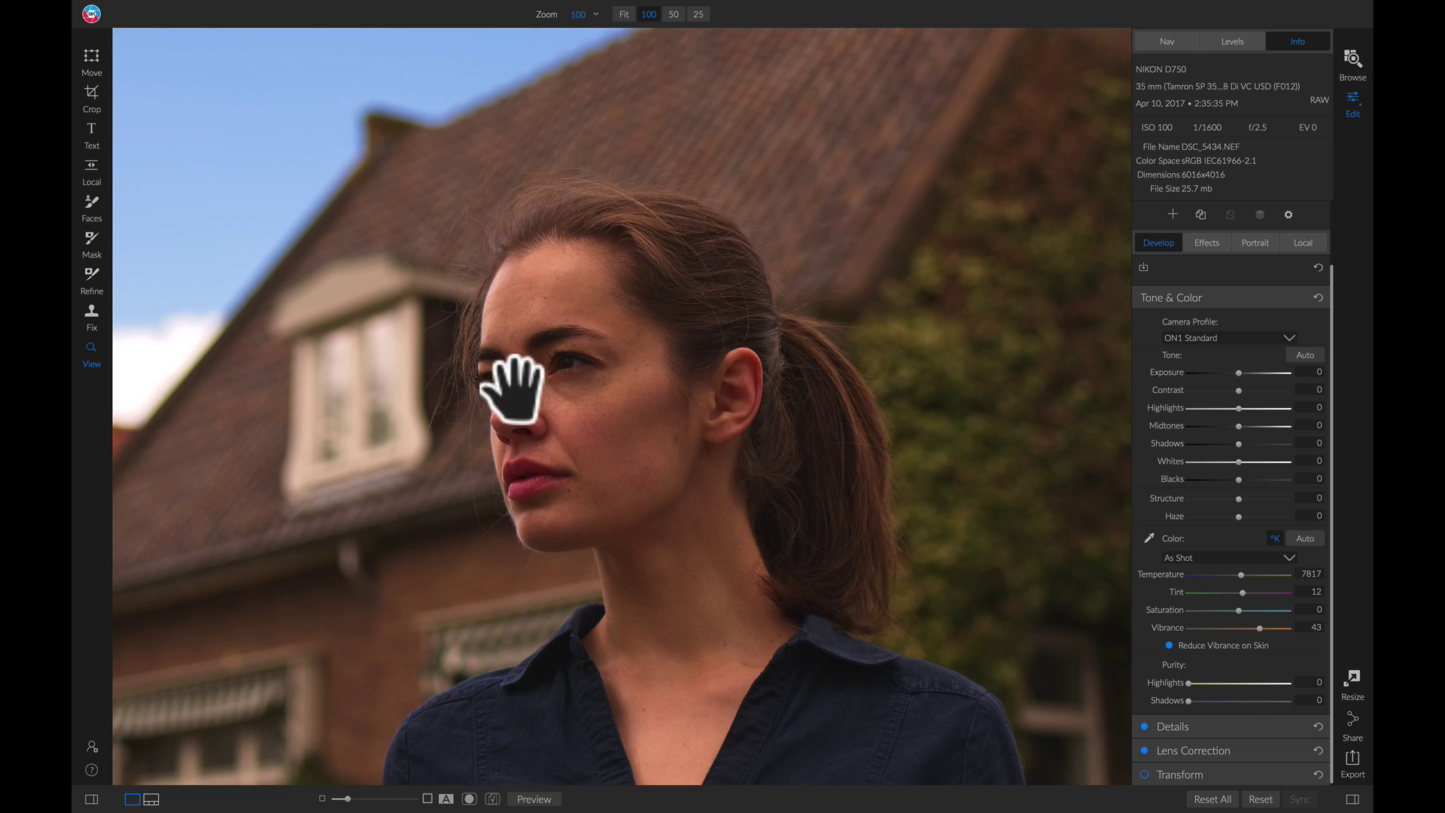
pyautogui.click(488, 363)
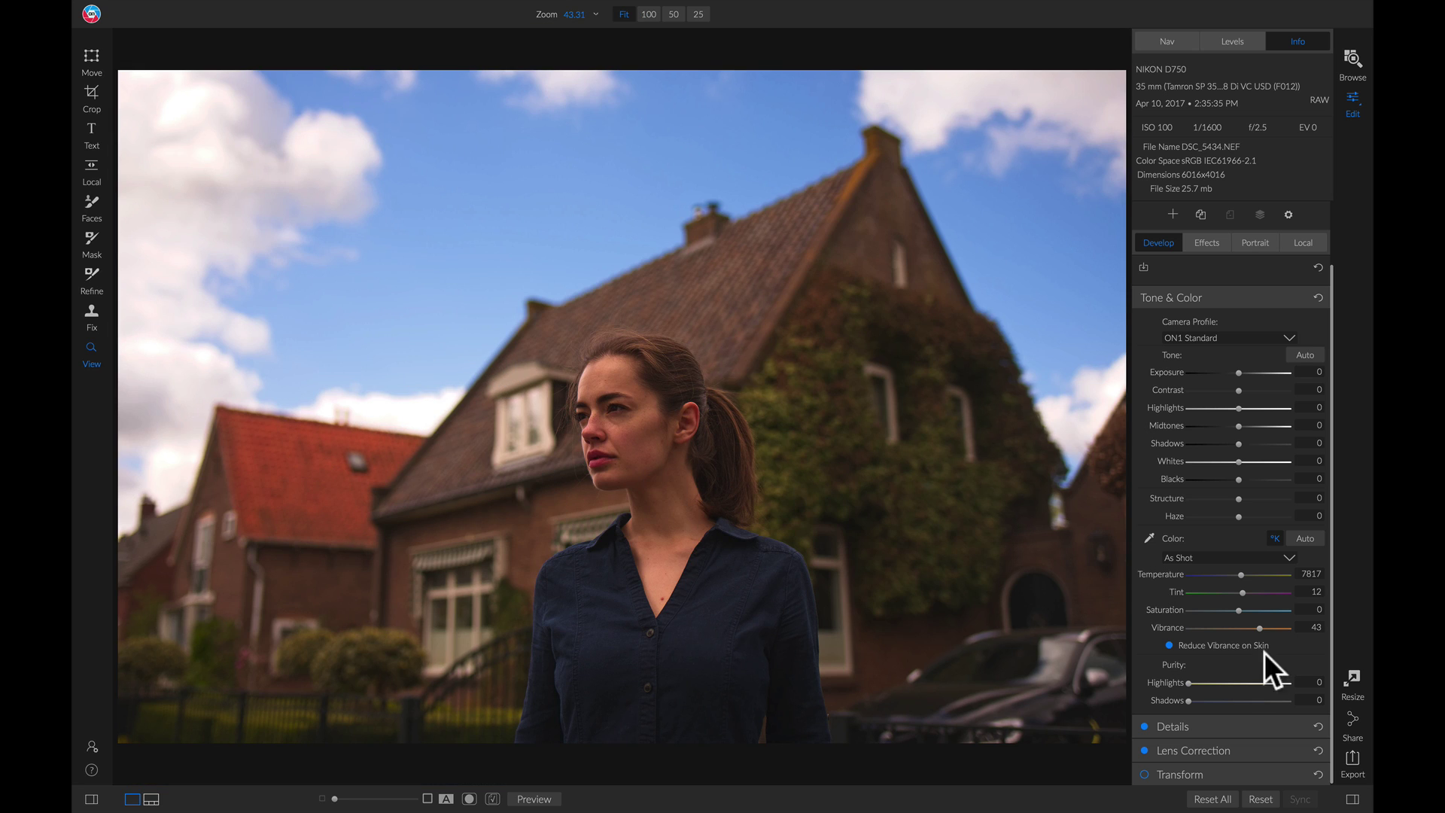
pyautogui.click(1169, 646)
pyautogui.click(1169, 647)
pyautogui.moveTo(1242, 612); pyautogui.dragTo(1246, 612)
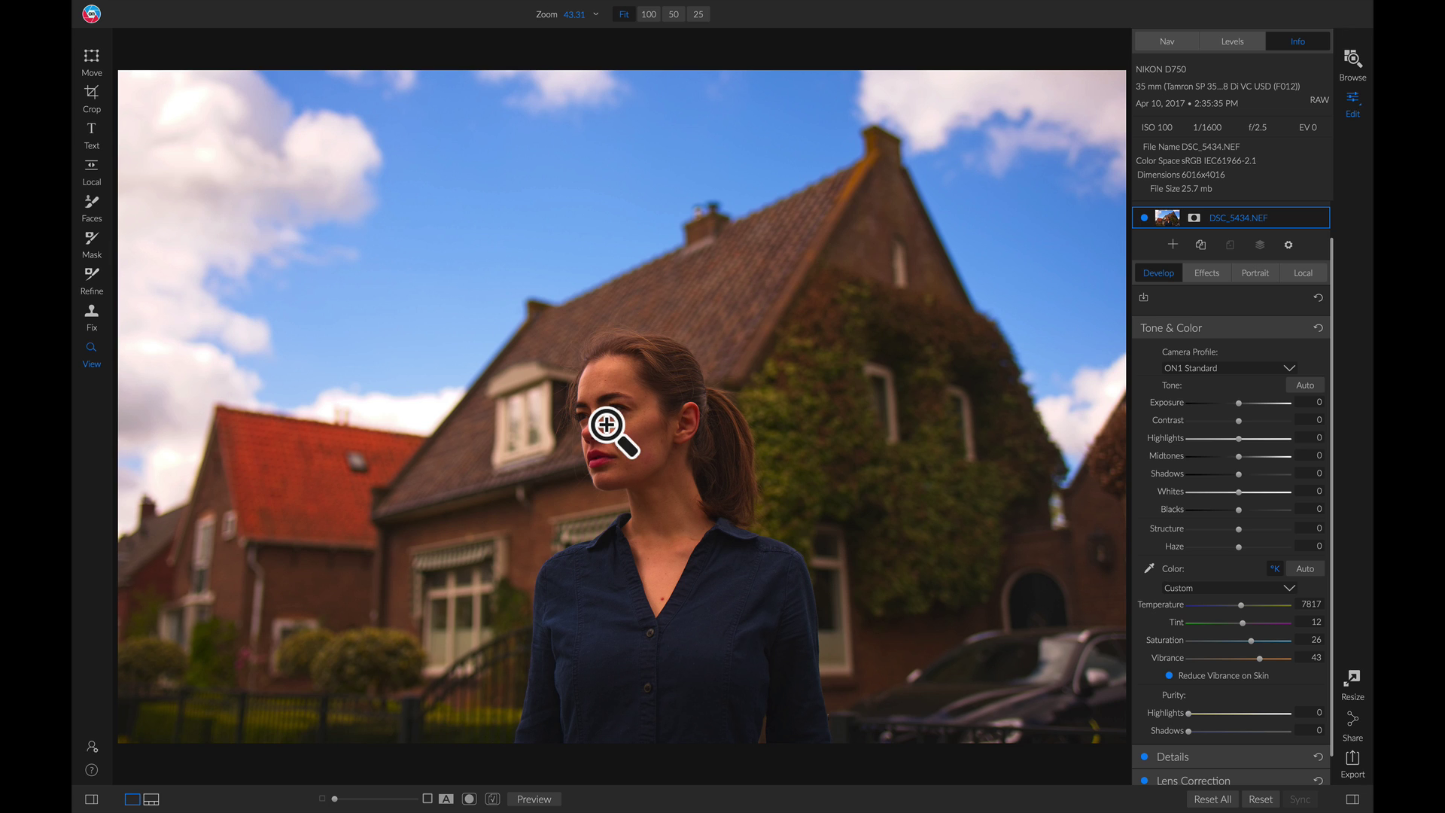
# Cool the portrait's Temperature from 7817 to 6563, then show the unedited original.
pyautogui.moveTo(1241, 607); pyautogui.dragTo(1230, 608)
pyautogui.click(1230, 608)
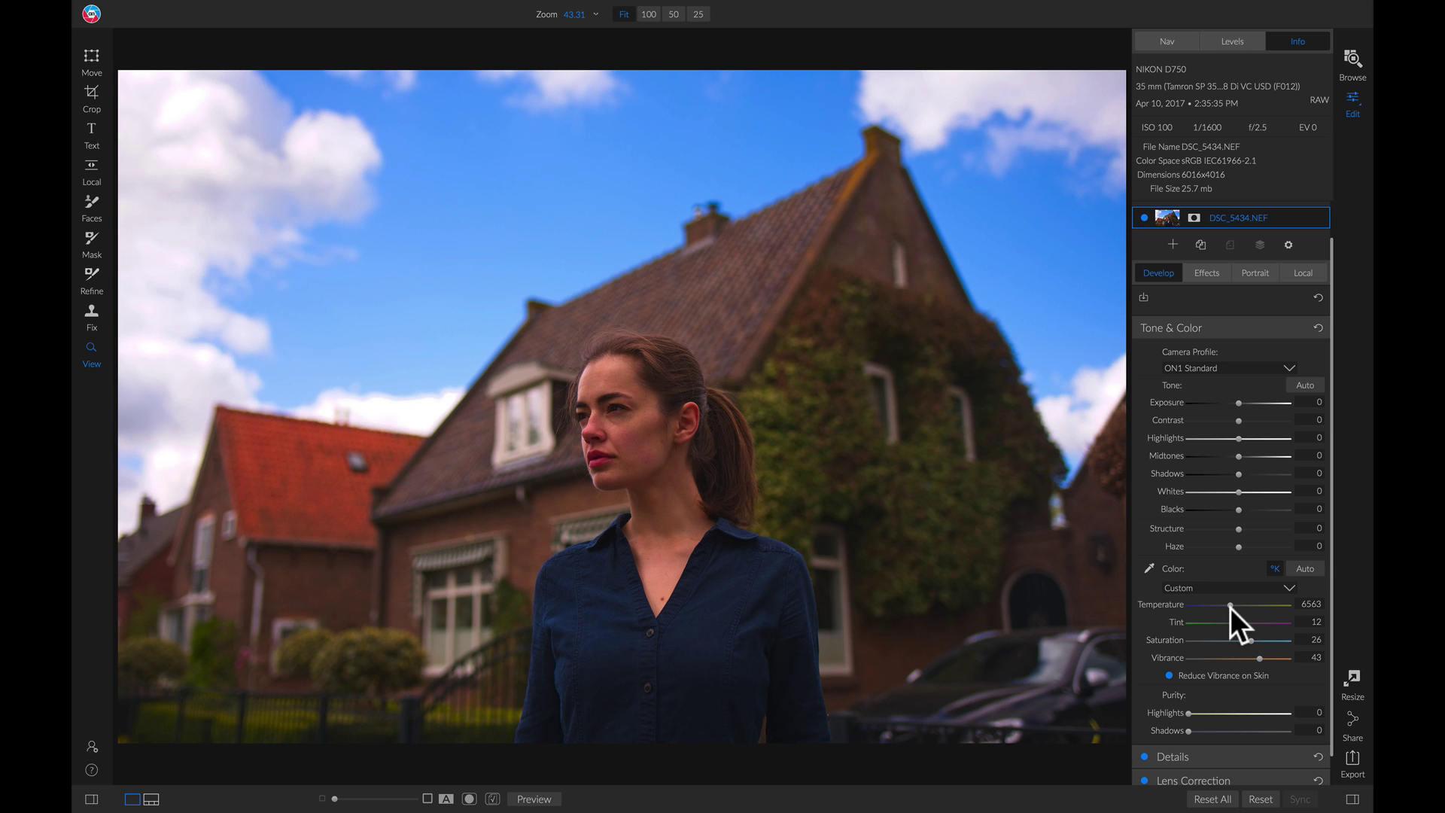
pyautogui.press('\\')
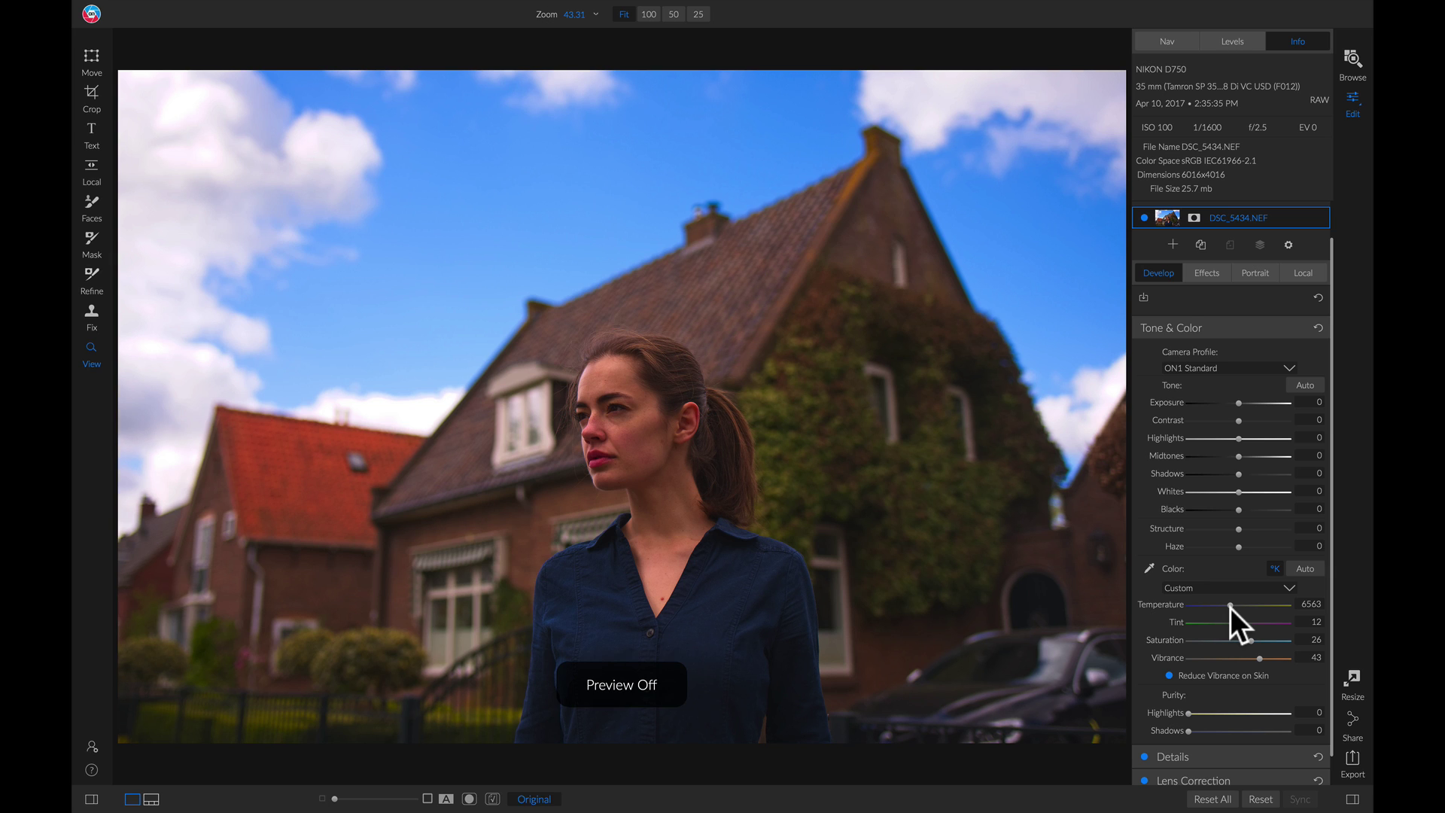
# Toggle the portrait between original and edited views, ending on the edited version.
pyautogui.press('\\')
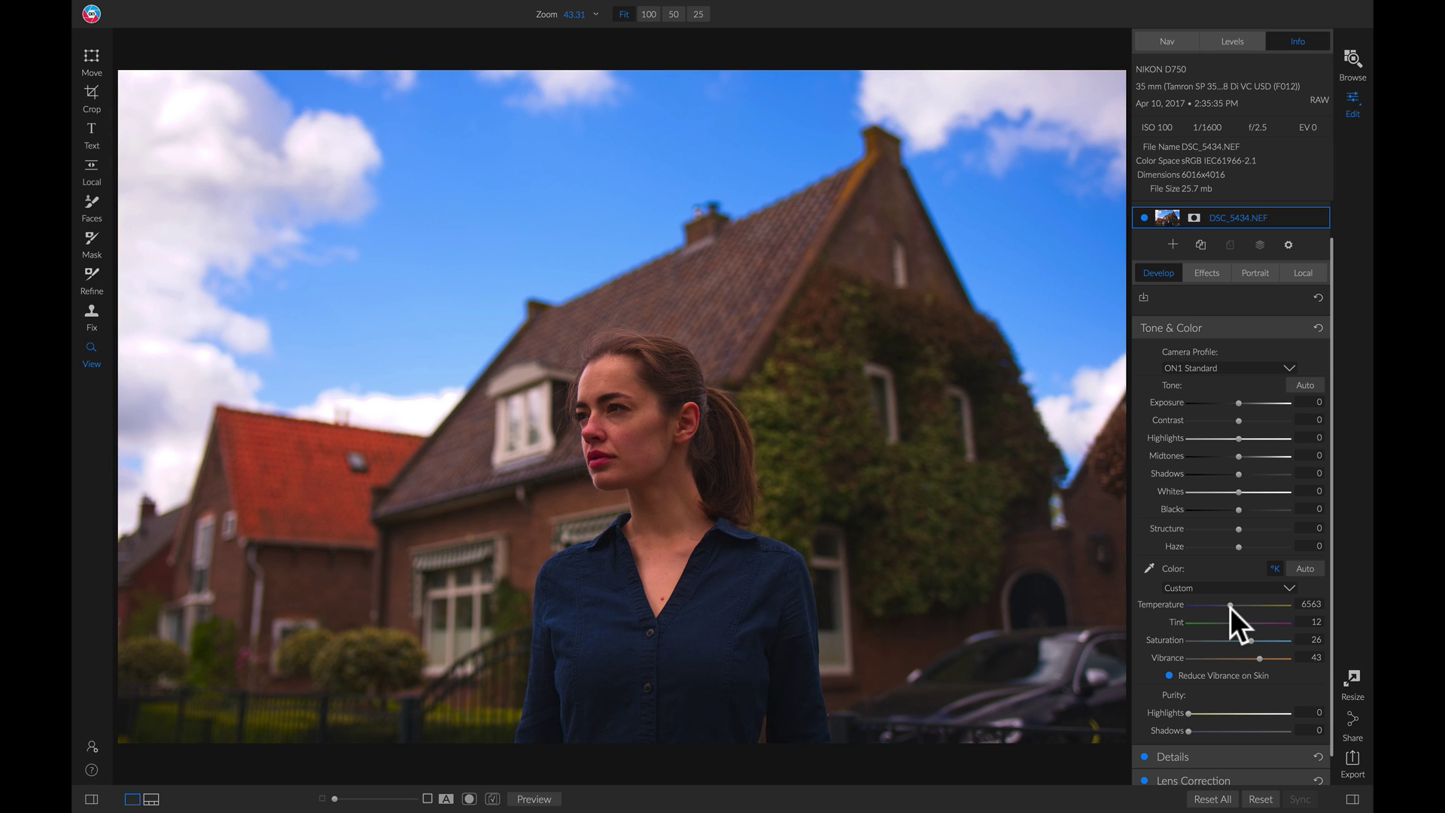
pyautogui.press('\\')
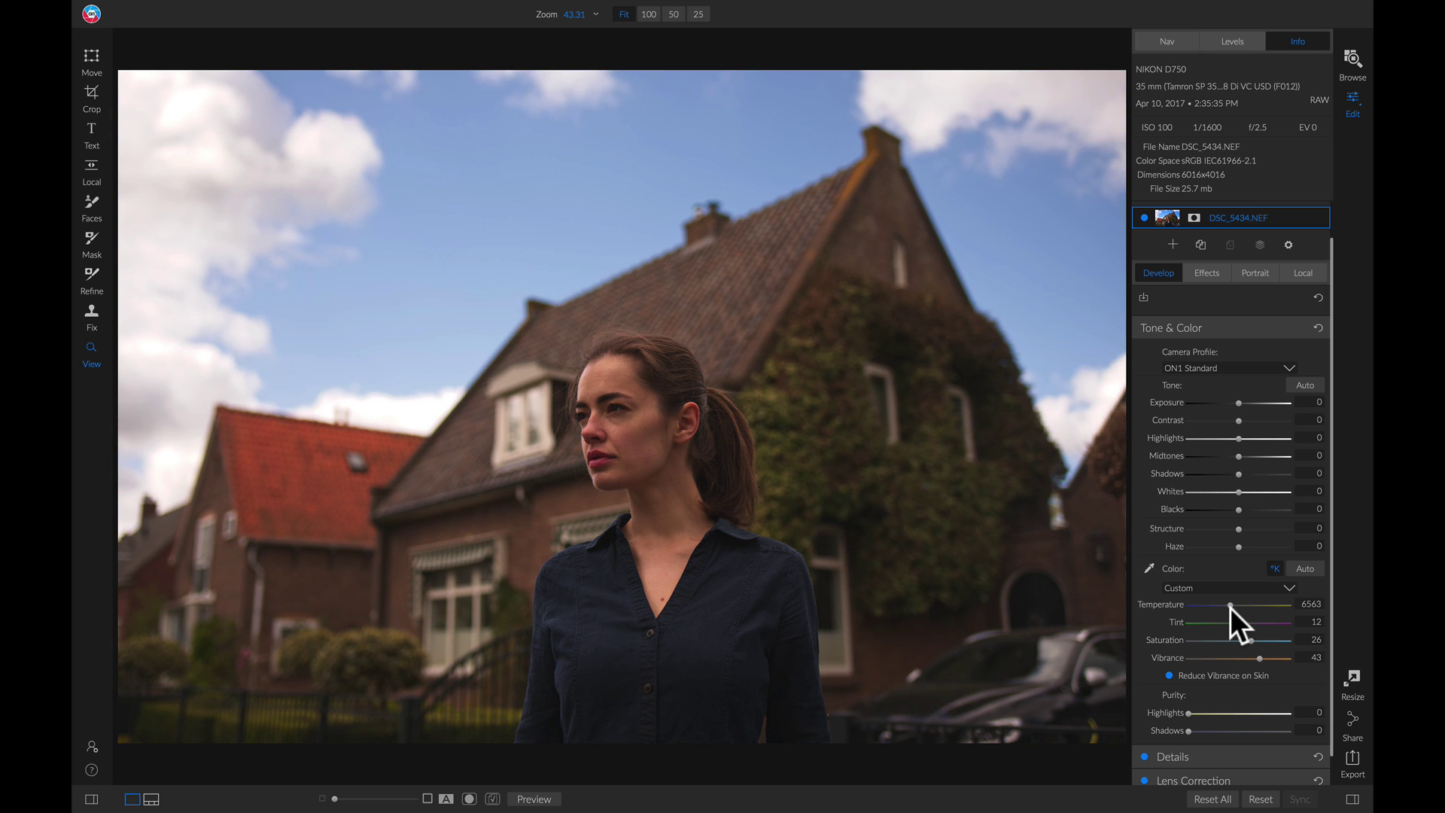
pyautogui.press('\\')
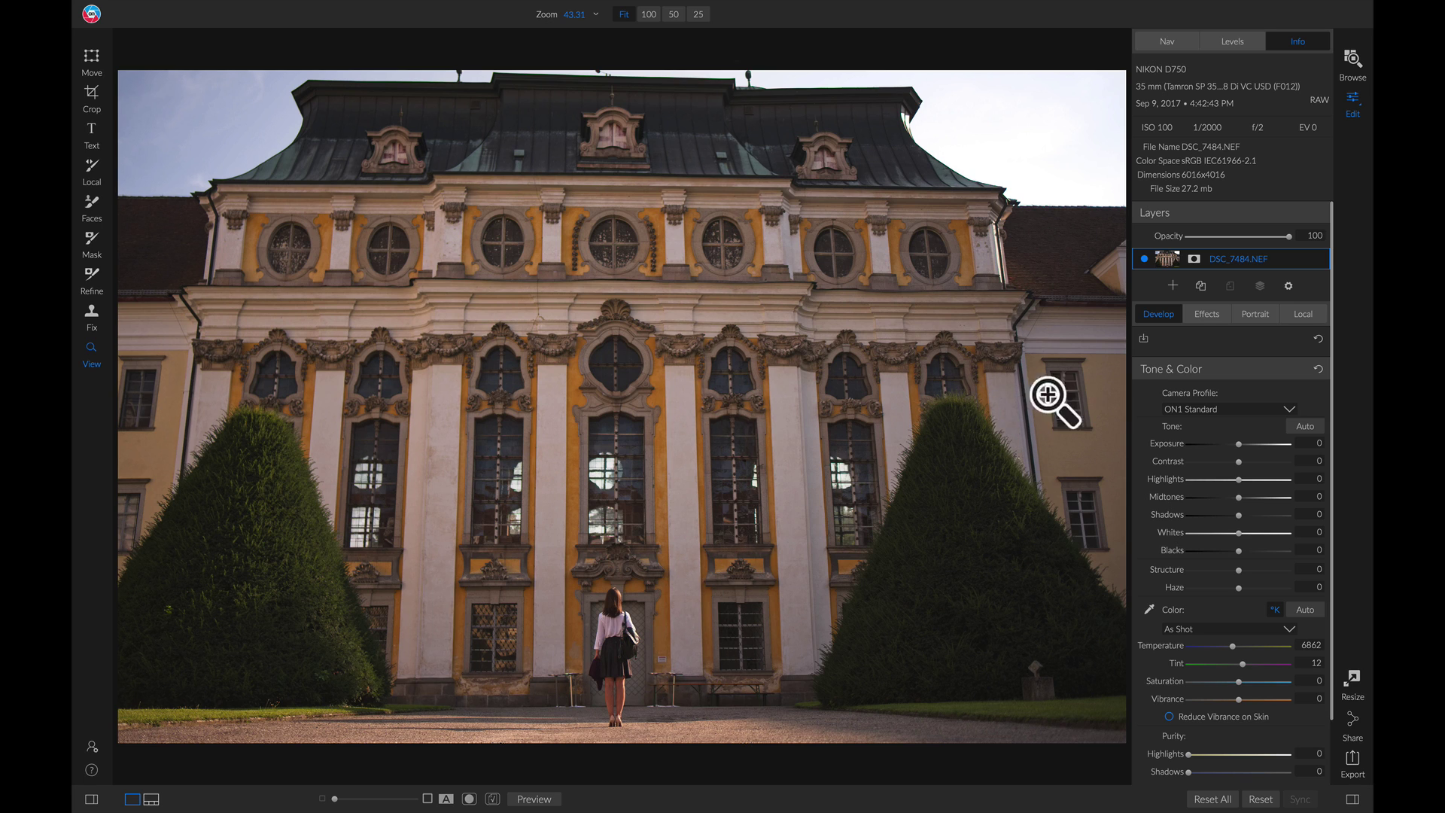
# Set up a reset local adjustment brush with Saturation 9 and Vibrance 11.
pyautogui.click(1307, 314)
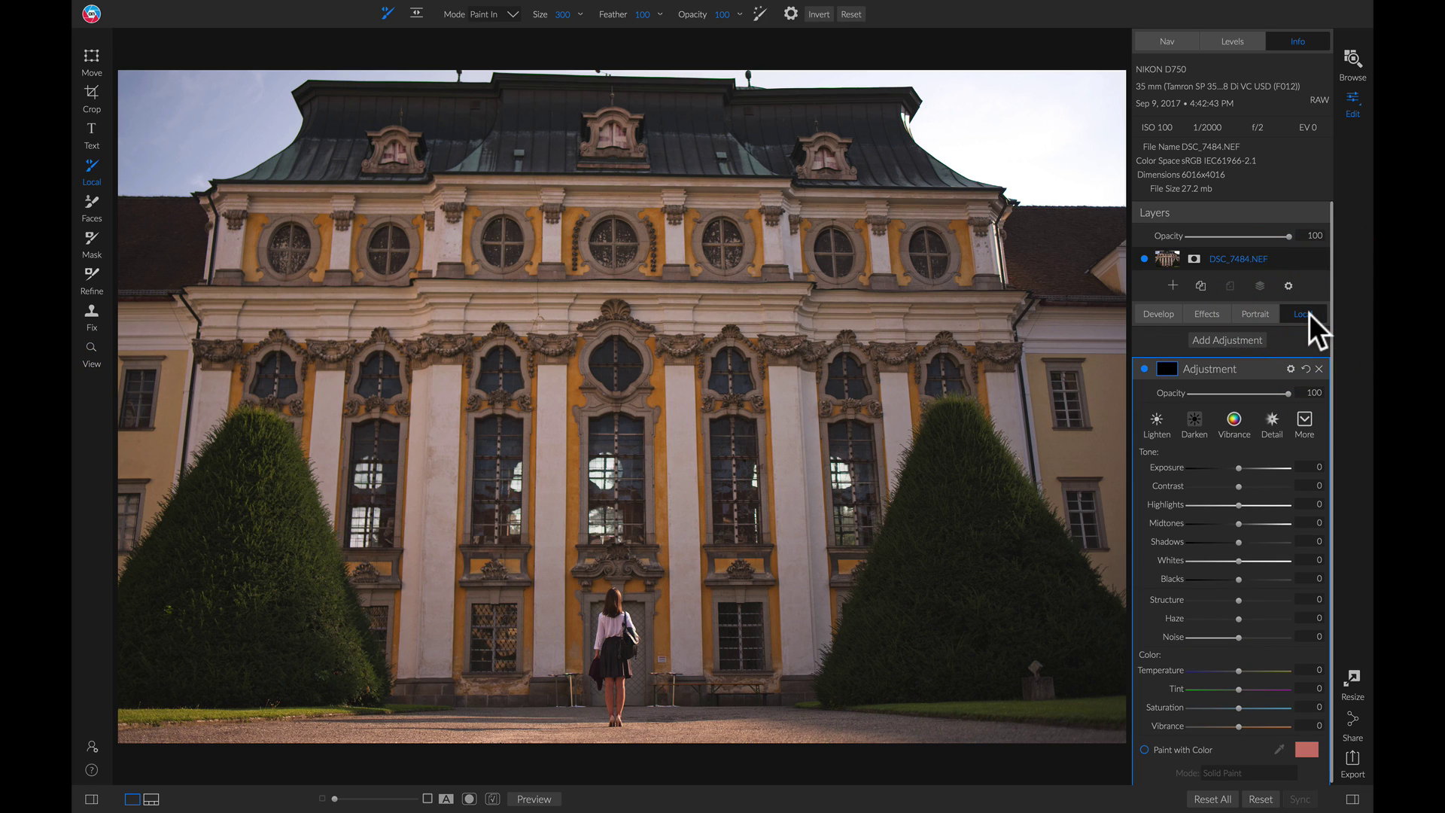
pyautogui.click(1307, 370)
pyautogui.moveTo(1240, 708); pyautogui.dragTo(1253, 709)
pyautogui.moveTo(1241, 728); pyautogui.dragTo(1244, 729)
# Paint the adjustment over the palace facade and compare with the layer hidden and shown.
pyautogui.moveTo(557, 354)
pyautogui.mouseDown()
pyautogui.moveTo(554, 340)
pyautogui.moveTo(500, 326)
pyautogui.moveTo(184, 327)
pyautogui.moveTo(242, 633)
pyautogui.moveTo(371, 697)
pyautogui.moveTo(428, 453)
pyautogui.moveTo(753, 543)
pyautogui.moveTo(997, 690)
pyautogui.moveTo(997, 548)
pyautogui.moveTo(1073, 234)
pyautogui.moveTo(227, 180)
pyautogui.moveTo(437, 128)
pyautogui.moveTo(1048, 196)
pyautogui.moveTo(826, 702)
pyautogui.moveTo(769, 582)
pyautogui.moveTo(765, 659)
pyautogui.moveTo(711, 432)
pyautogui.moveTo(356, 463)
pyautogui.moveTo(451, 663)
pyautogui.moveTo(338, 625)
pyautogui.moveTo(124, 668)
pyautogui.mouseUp()
pyautogui.click(1146, 369)
pyautogui.click(1145, 369)
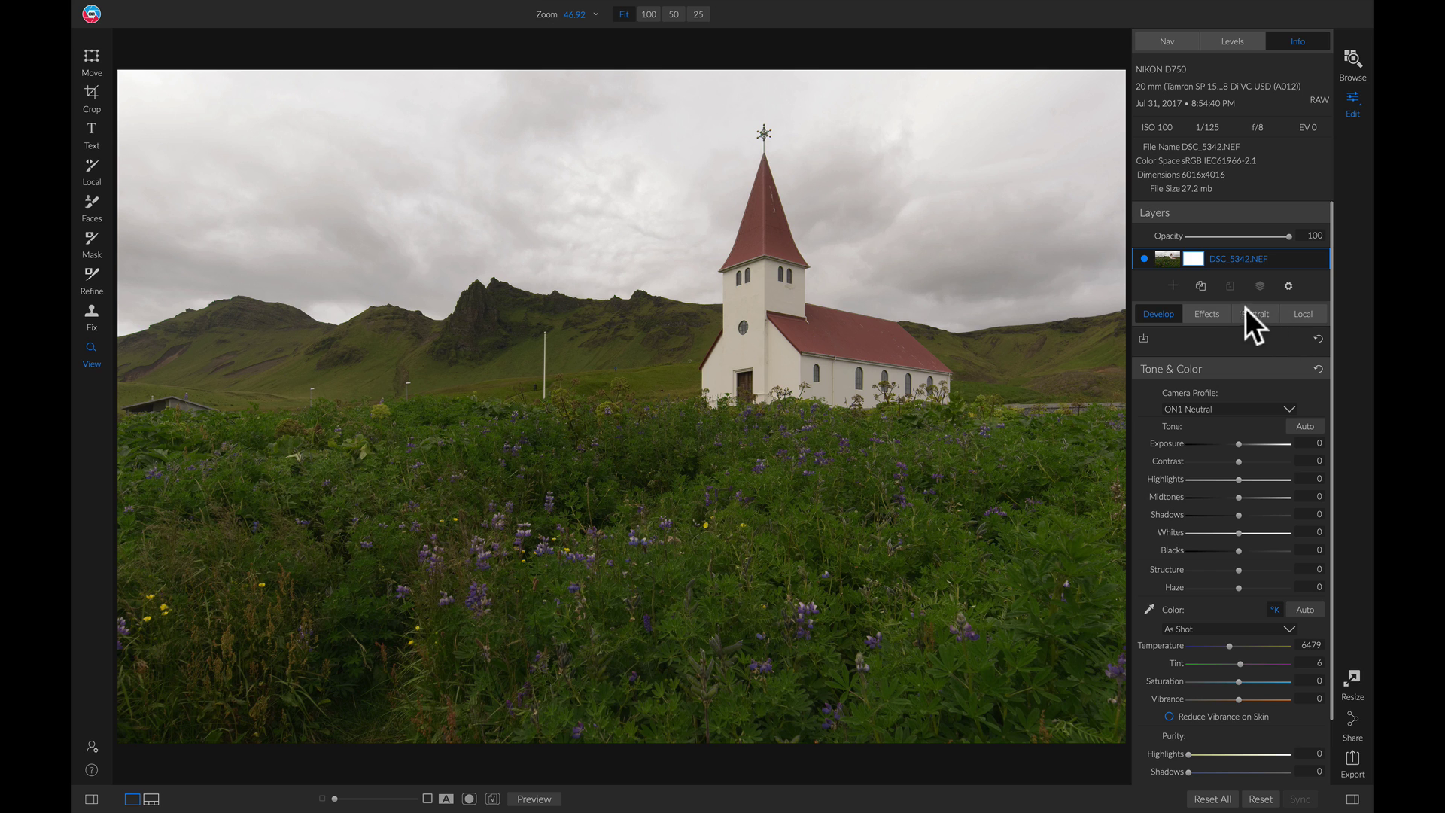
# Add a Color Adjustment filter from the Effects filter list to the church photo.
pyautogui.click(1206, 313)
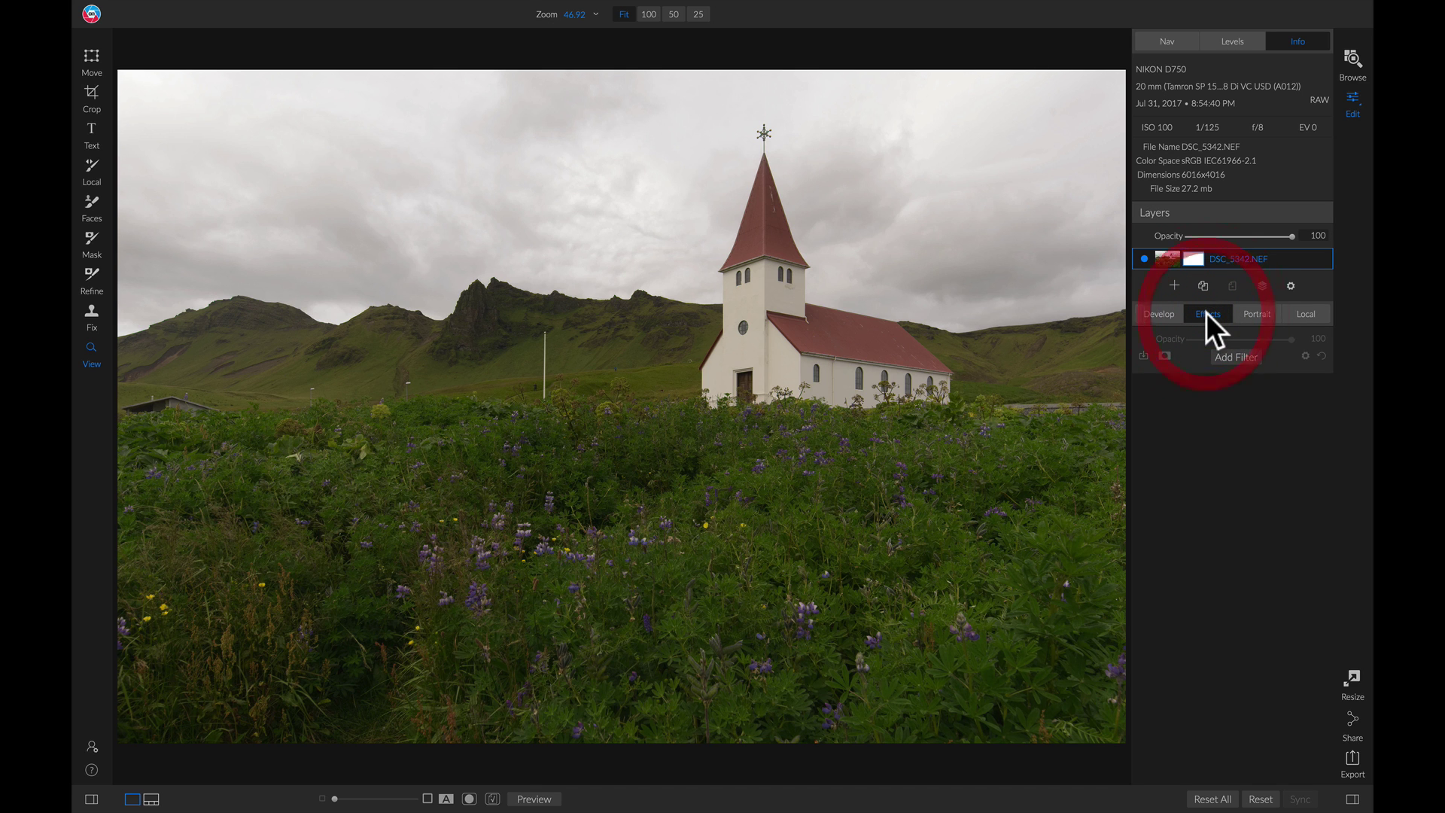
pyautogui.click(1234, 357)
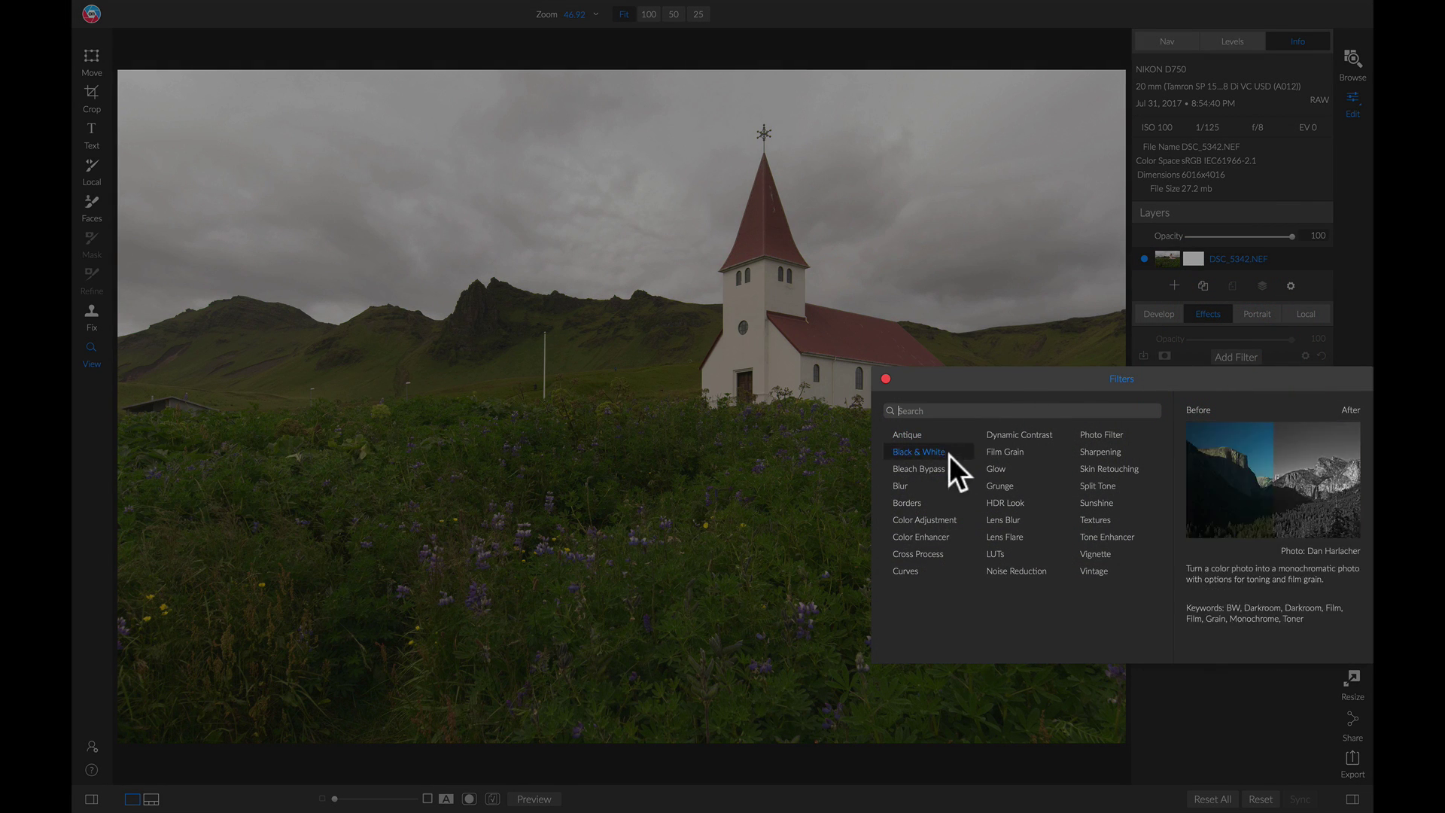
pyautogui.click(939, 519)
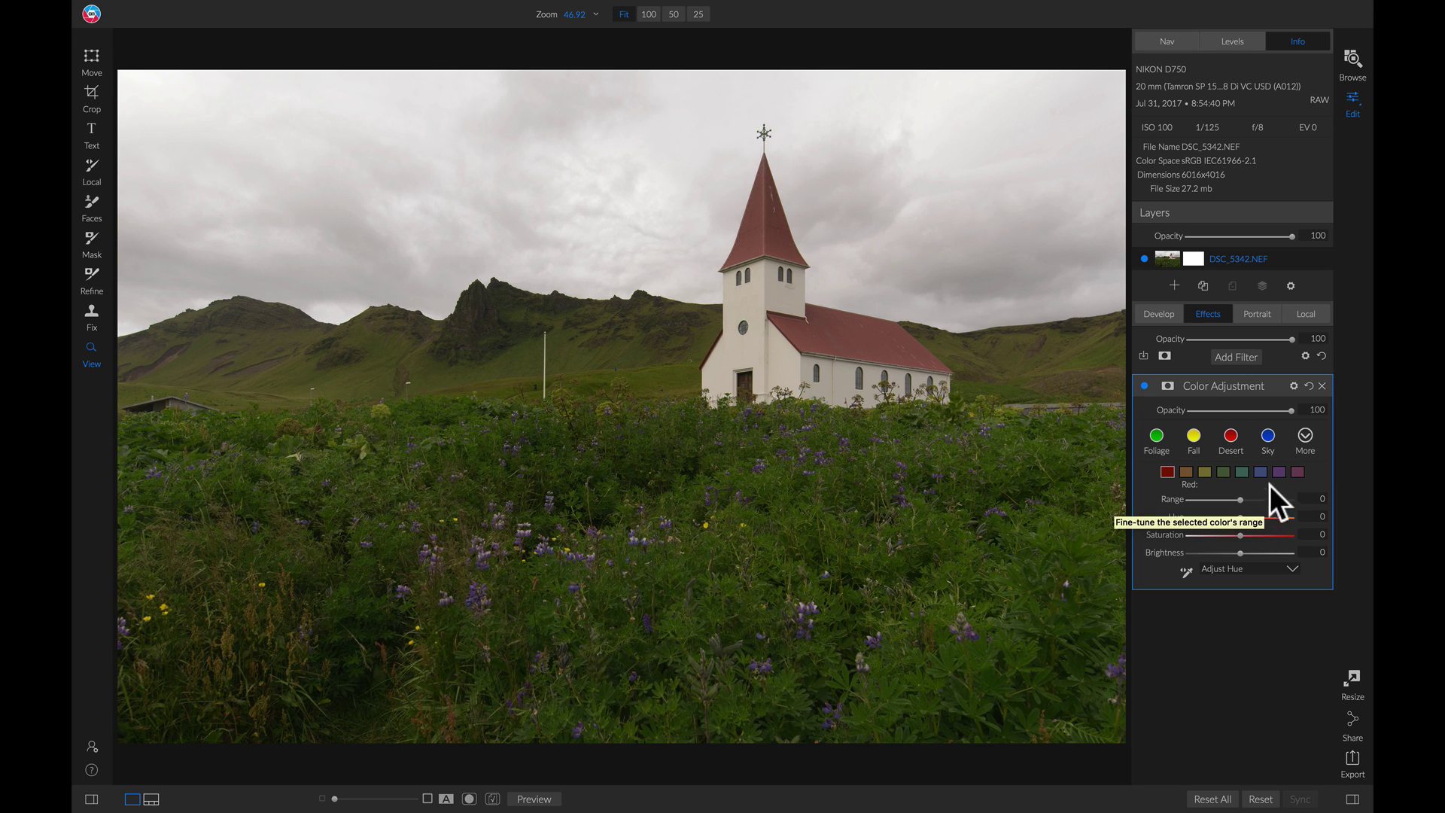
# Set the Color Adjustment on-photo targeting tool to Adjust Saturation.
pyautogui.click(1223, 472)
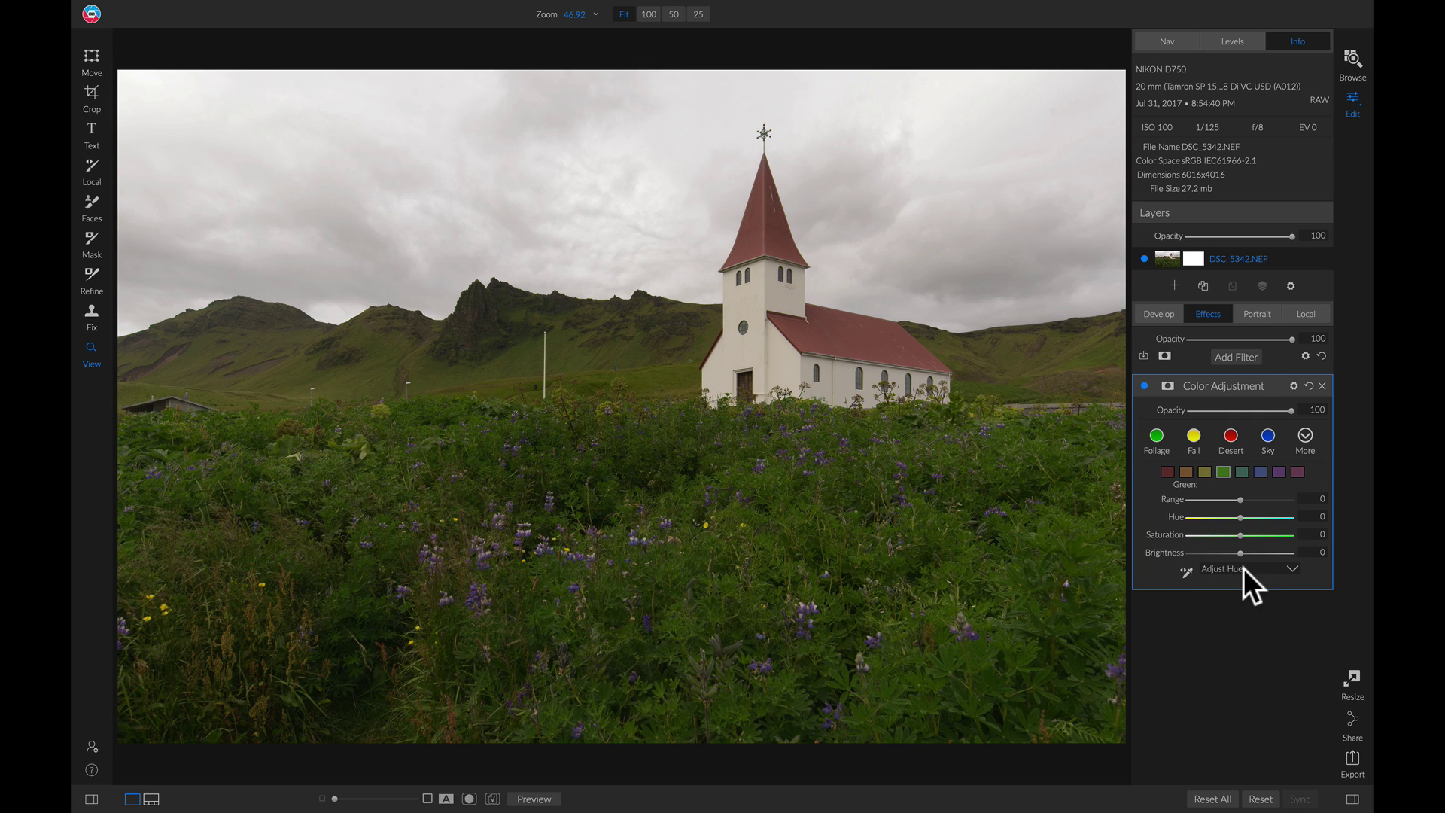
pyautogui.click(1186, 573)
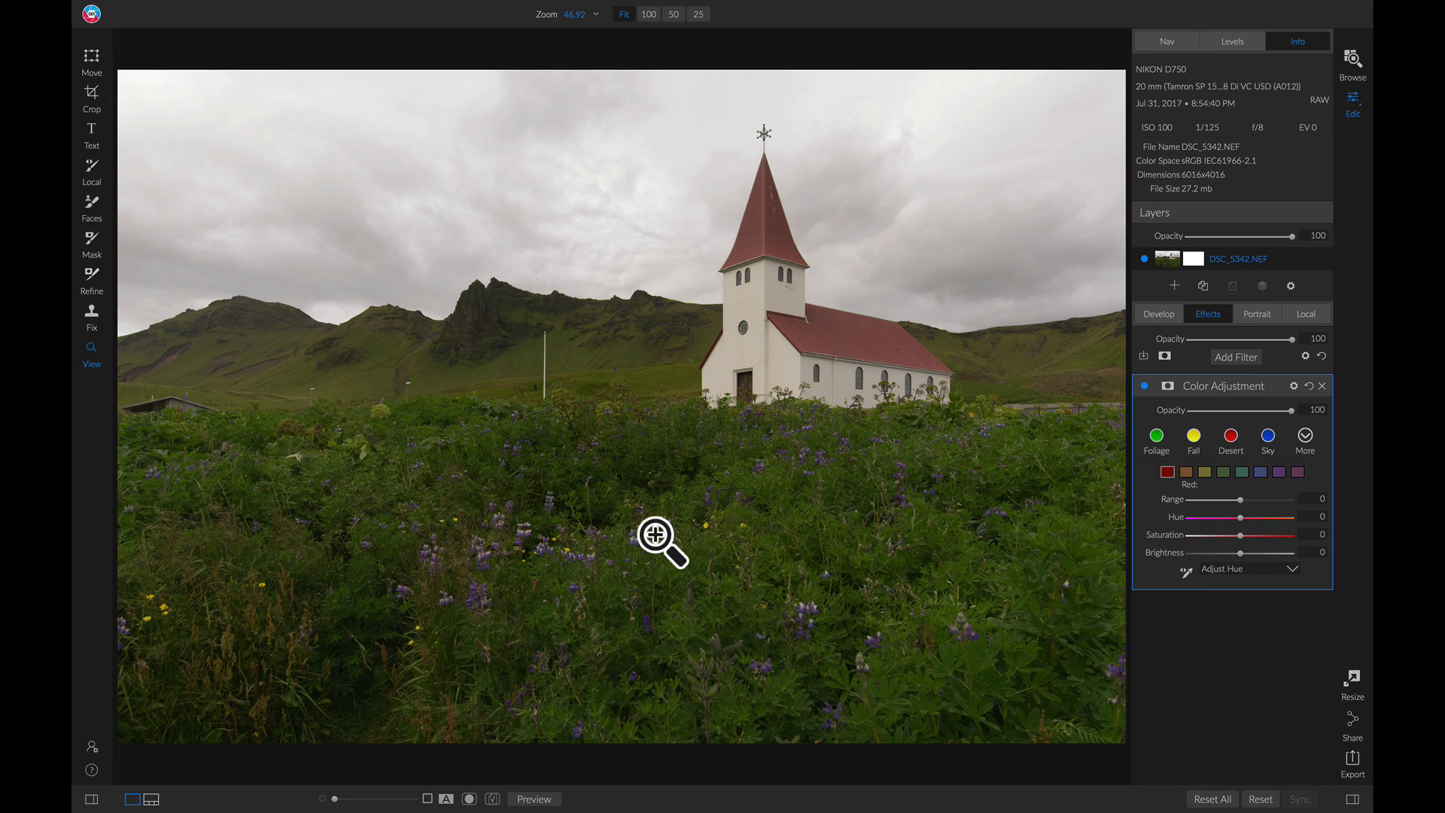
pyautogui.click(1268, 570)
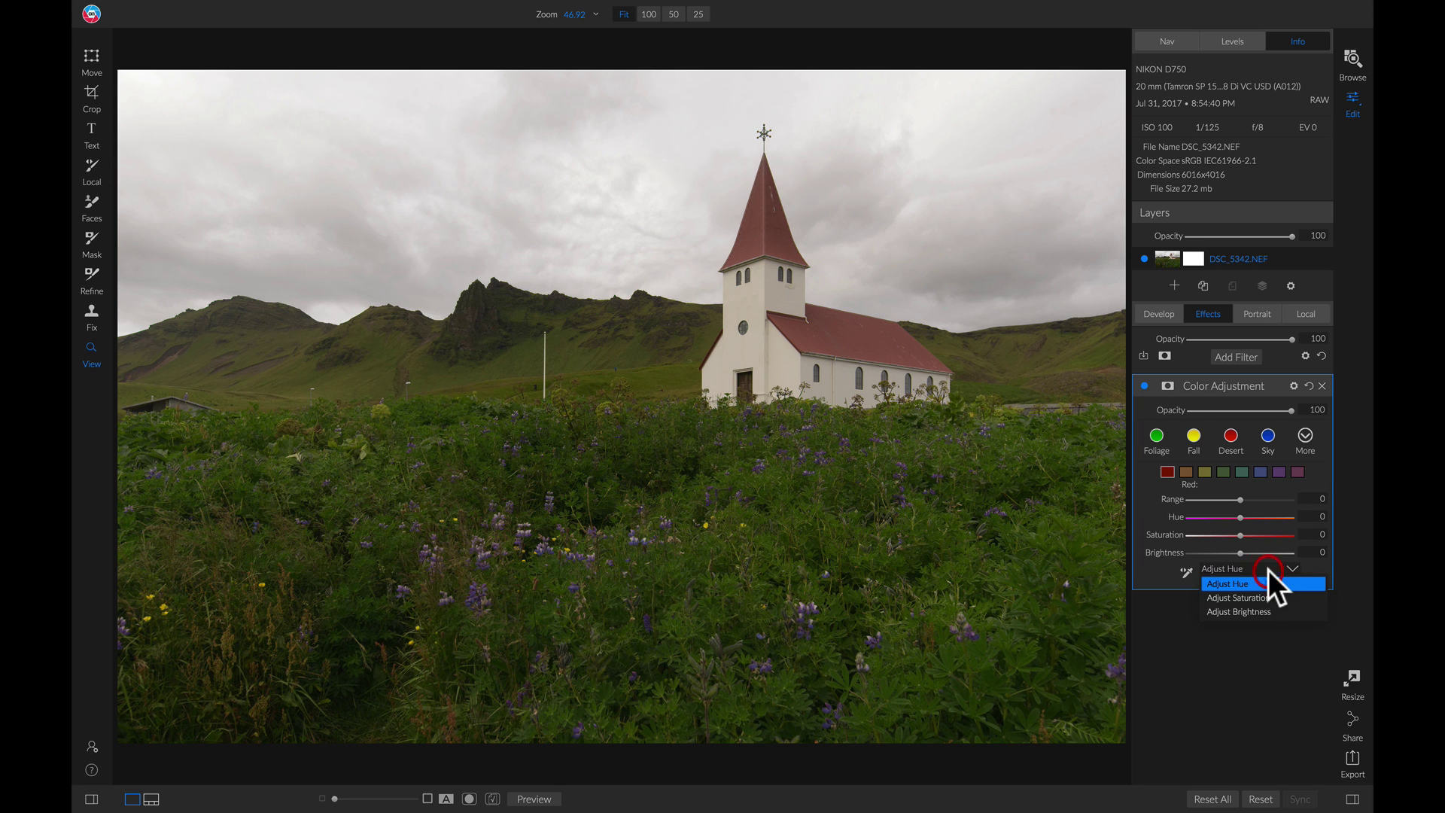
pyautogui.click(1237, 596)
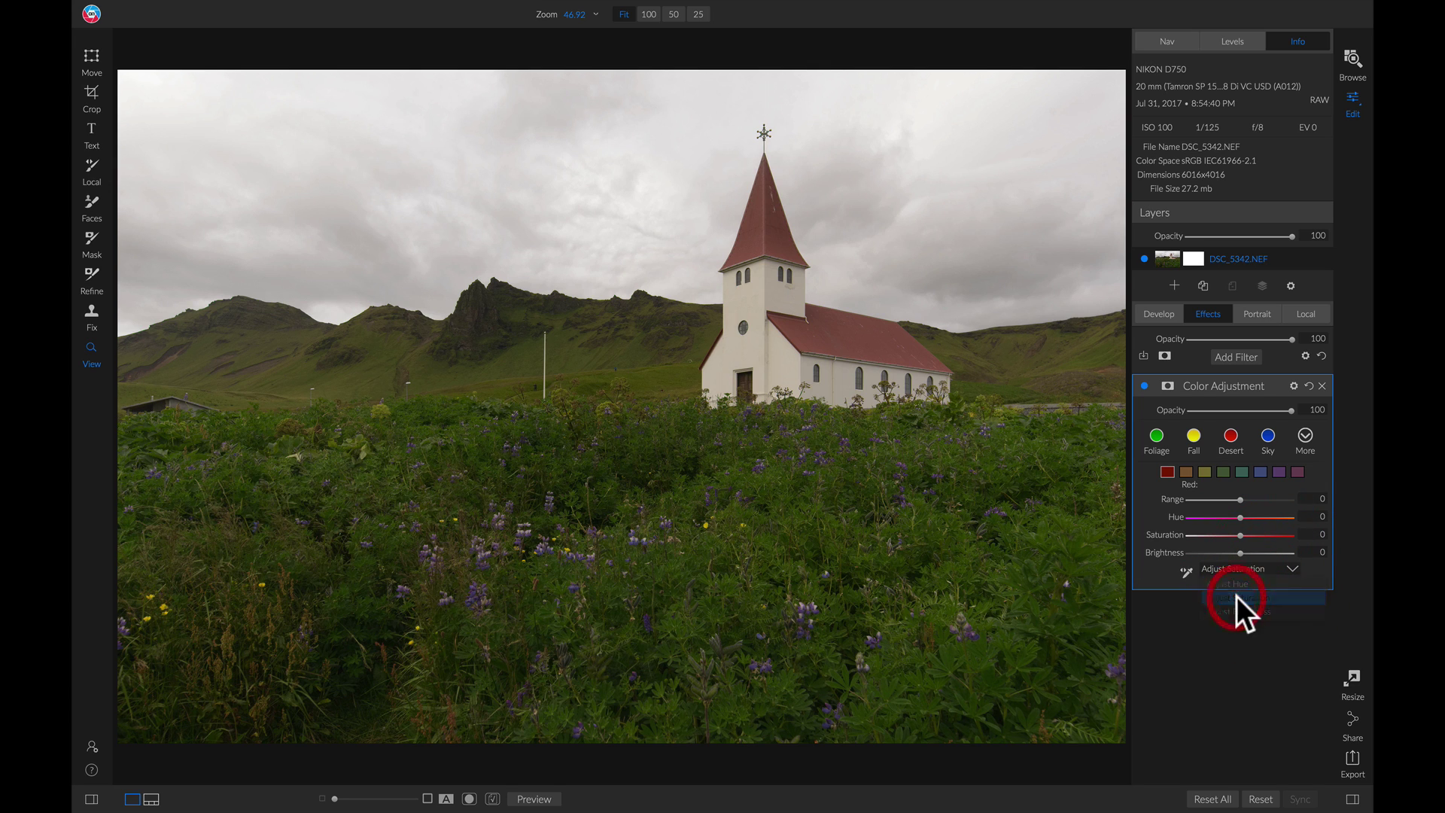
# Drag on the meadow to boost yellows to Saturation 50 and Brightness 19.
pyautogui.click(1188, 572)
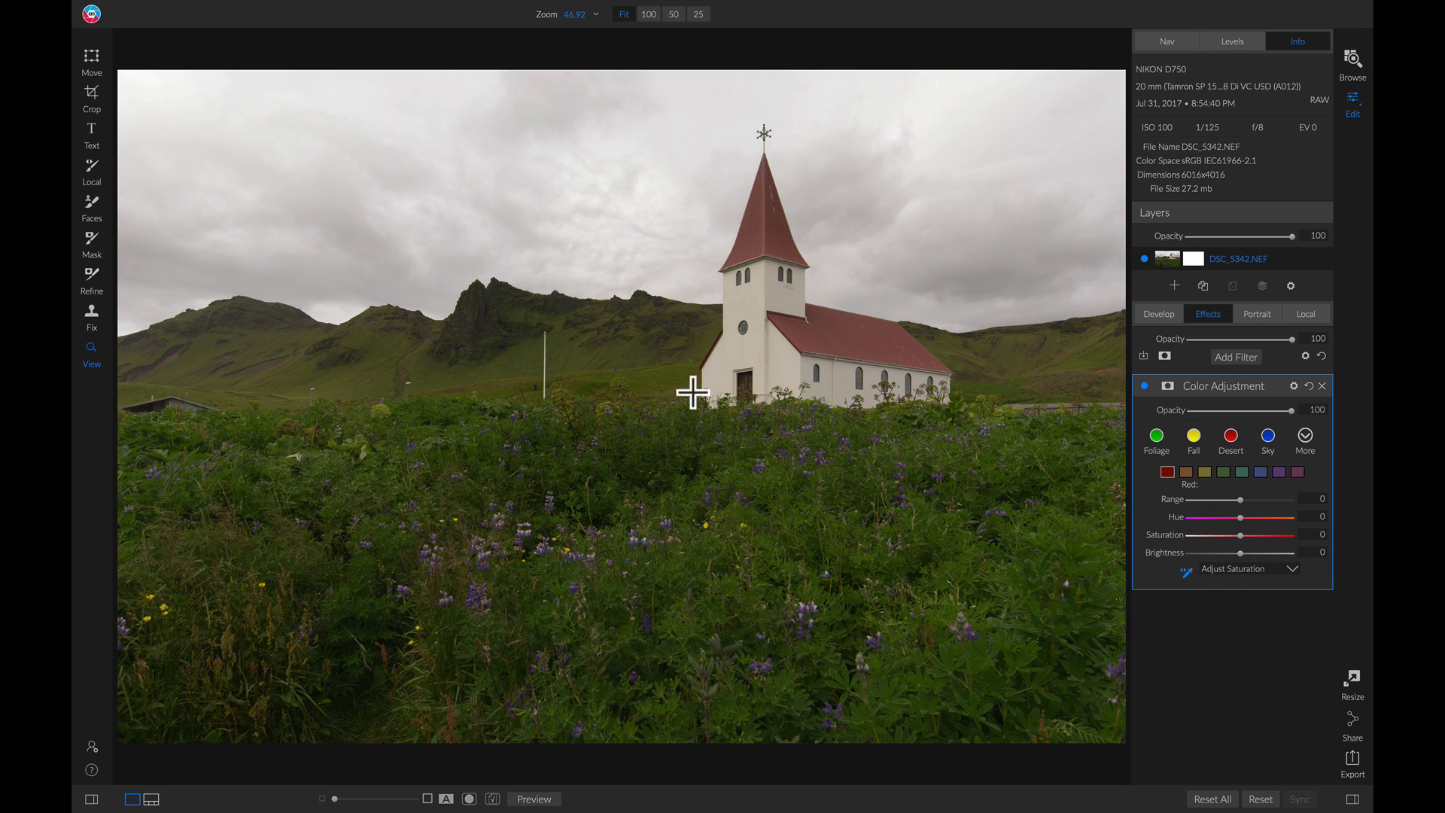
pyautogui.moveTo(654, 384)
pyautogui.mouseDown()
pyautogui.moveTo(990, 384)
pyautogui.moveTo(607, 377)
pyautogui.moveTo(901, 390)
pyautogui.moveTo(641, 380)
pyautogui.mouseUp()
pyautogui.moveTo(733, 418); pyautogui.dragTo(913, 419)
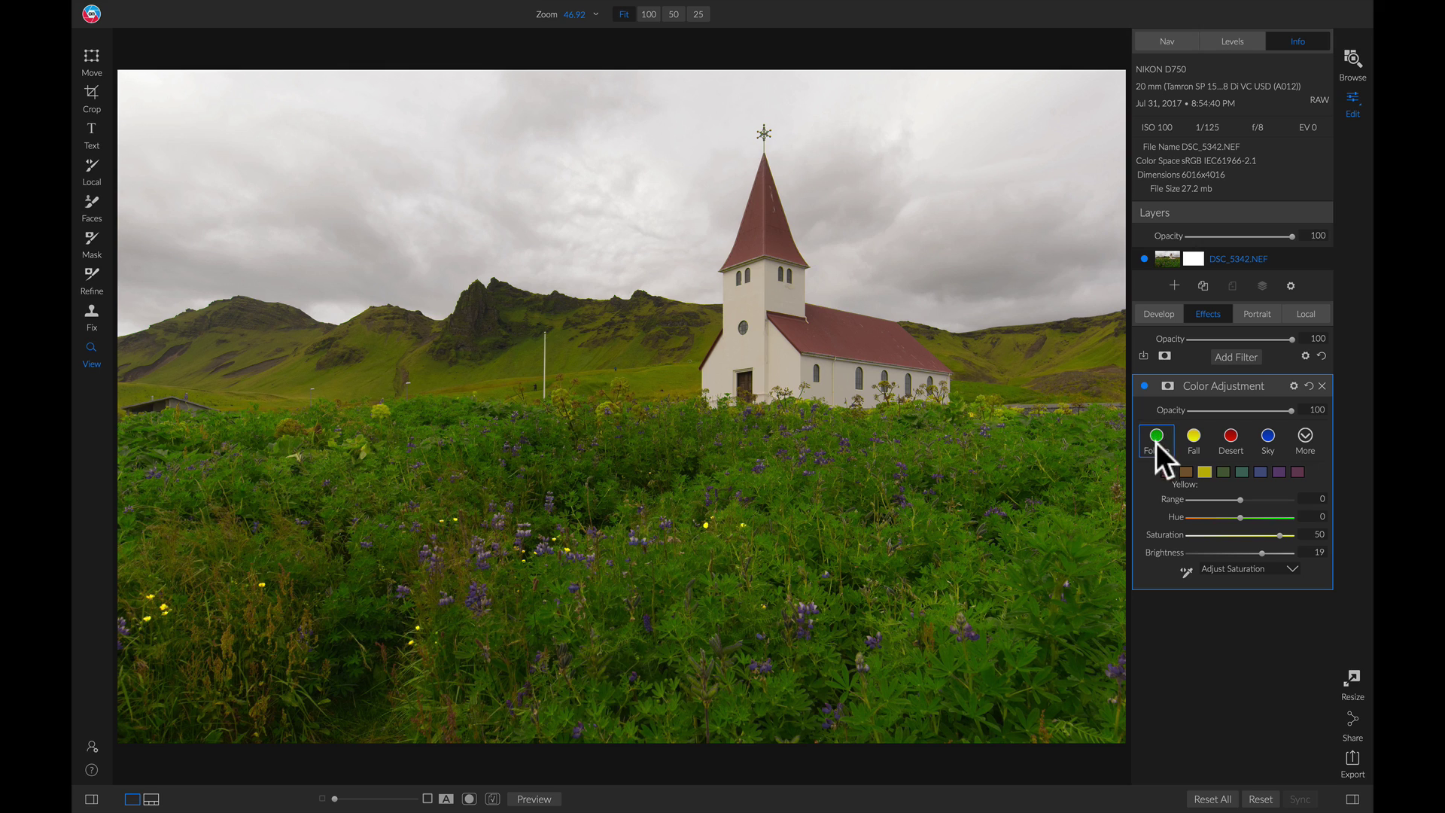
# Raise red saturation to 75 and compare the church photo with the filter off and on.
pyautogui.click(1167, 472)
pyautogui.moveTo(1286, 533); pyautogui.dragTo(1286, 533)
pyautogui.click(1144, 385)
pyautogui.click(1145, 386)
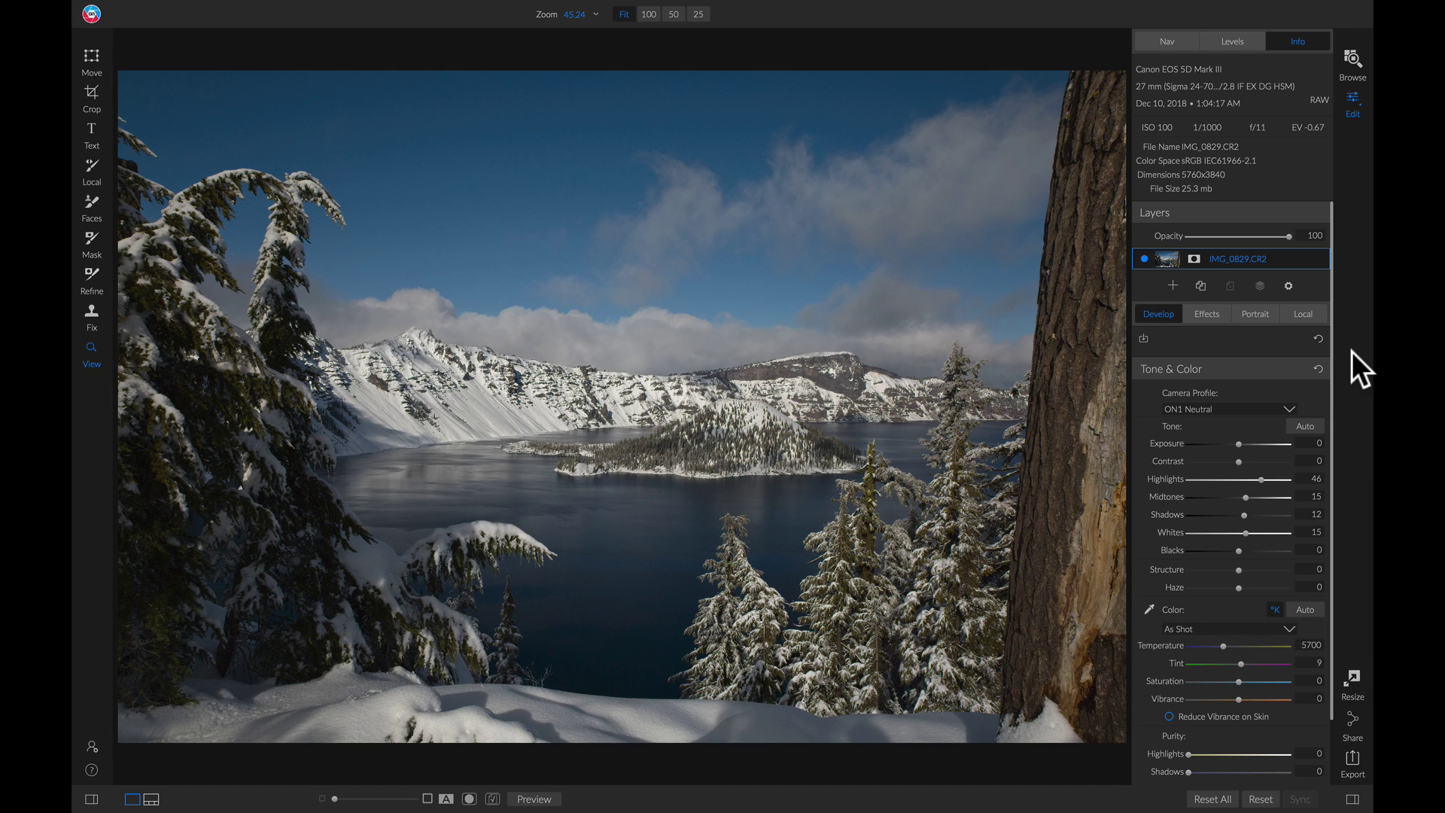
# Add a Color Enhancer filter from the Effects filter list to the crater-lake photo.
pyautogui.click(1202, 315)
pyautogui.click(1230, 354)
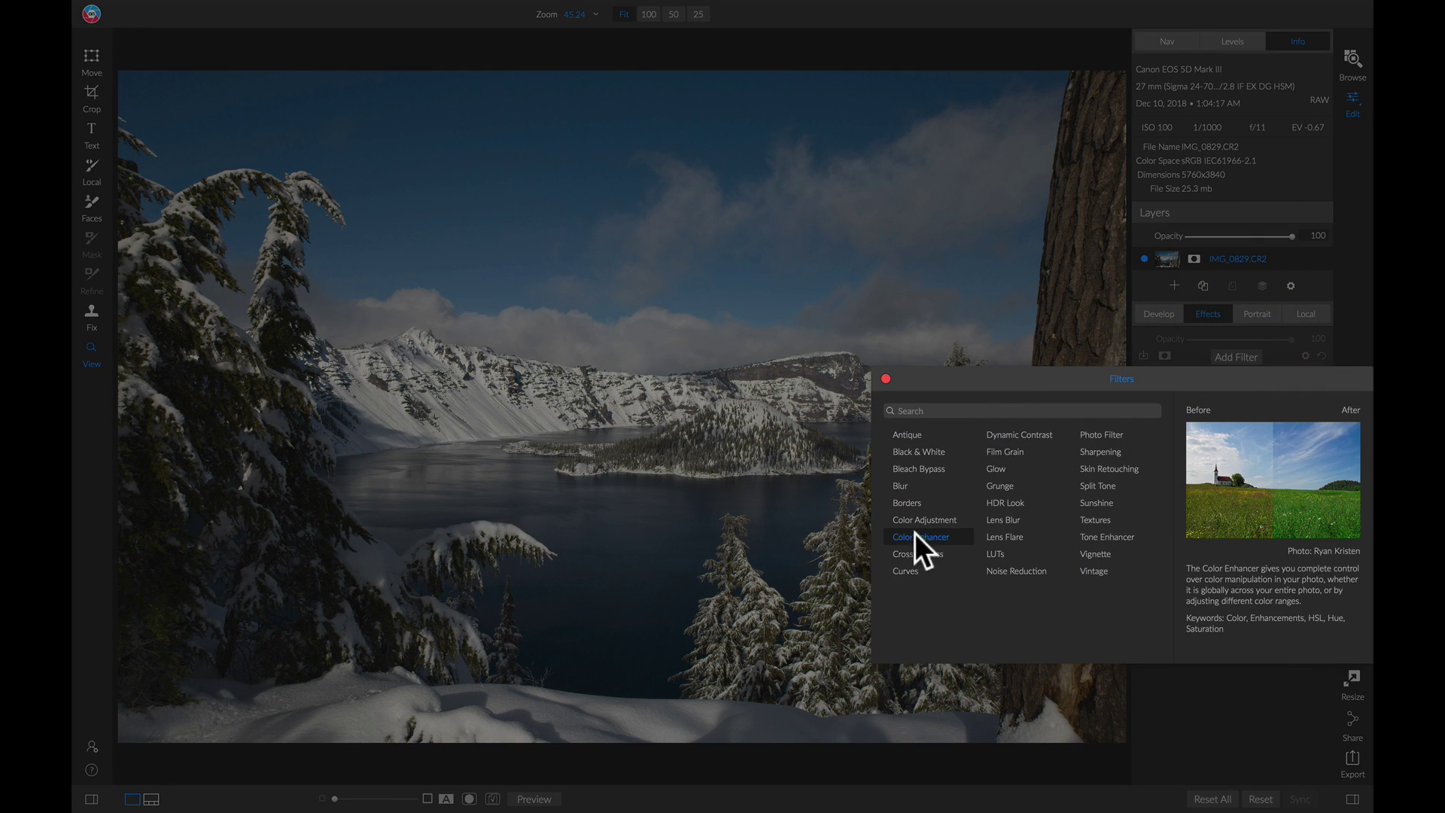
pyautogui.click(921, 536)
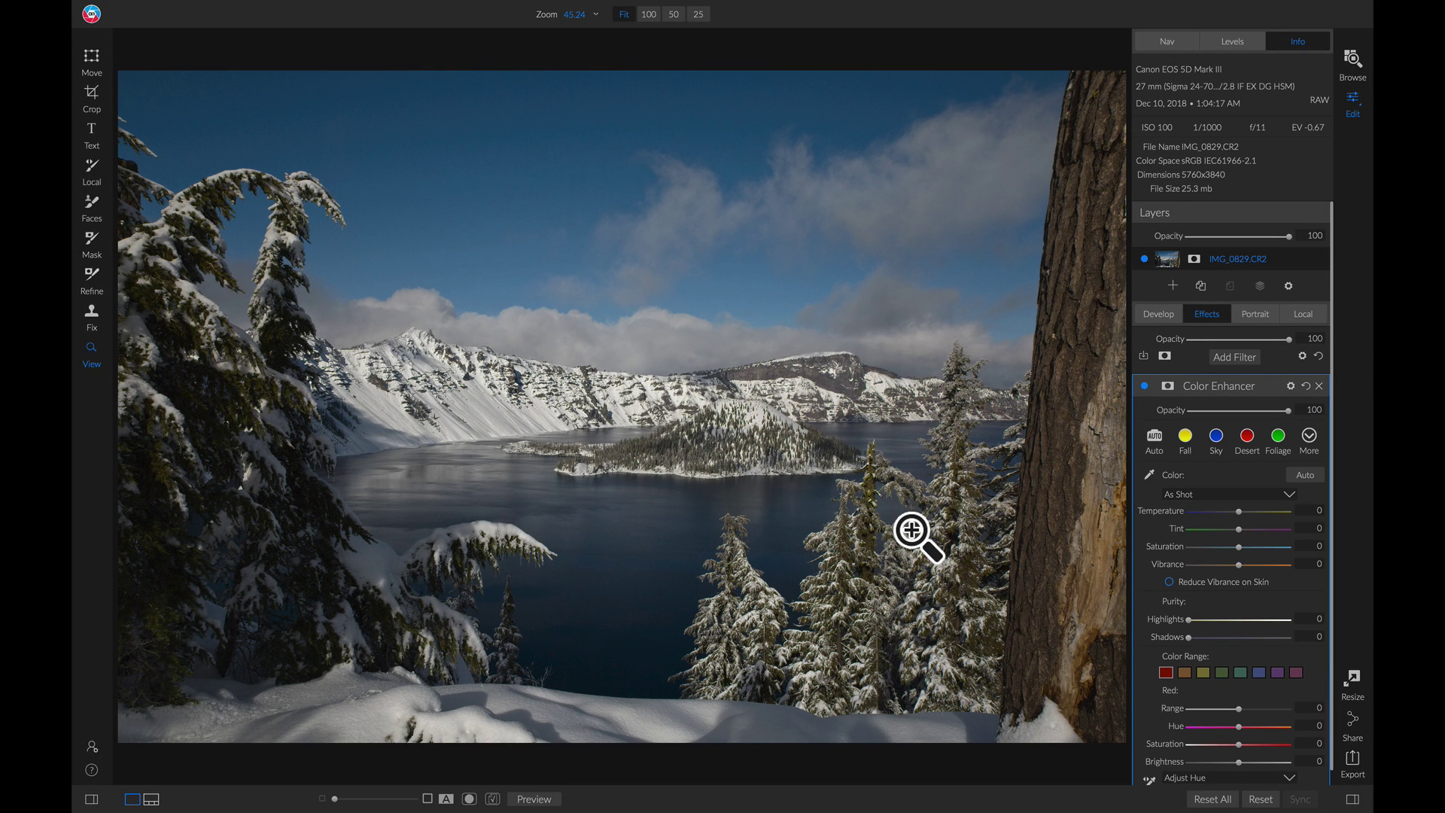
pyautogui.scroll(-1, 1251, 620)
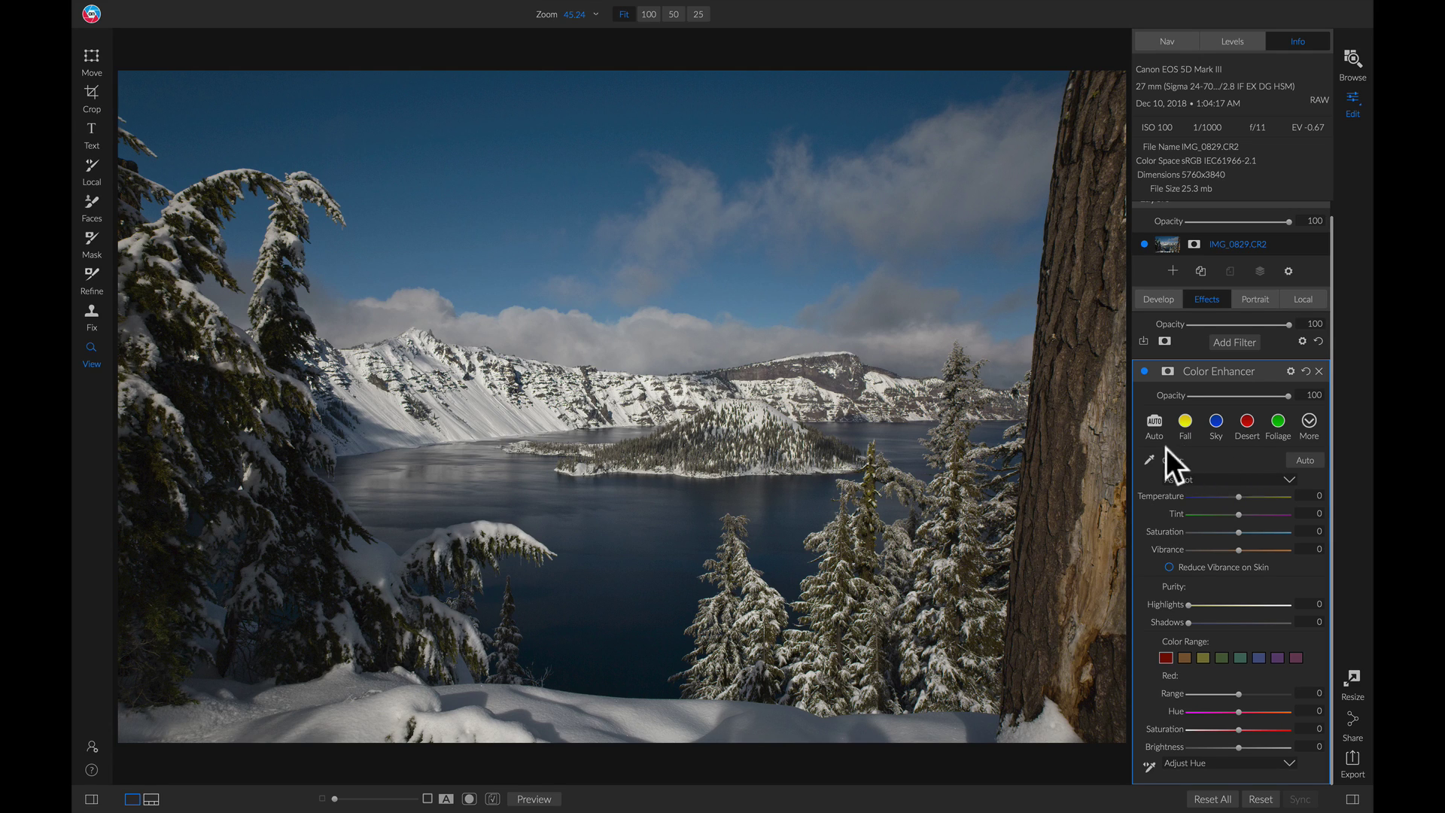
# Set Color Enhancer white balance from the snow by the lake (Temperature -29), then select the blue range.
pyautogui.click(1150, 460)
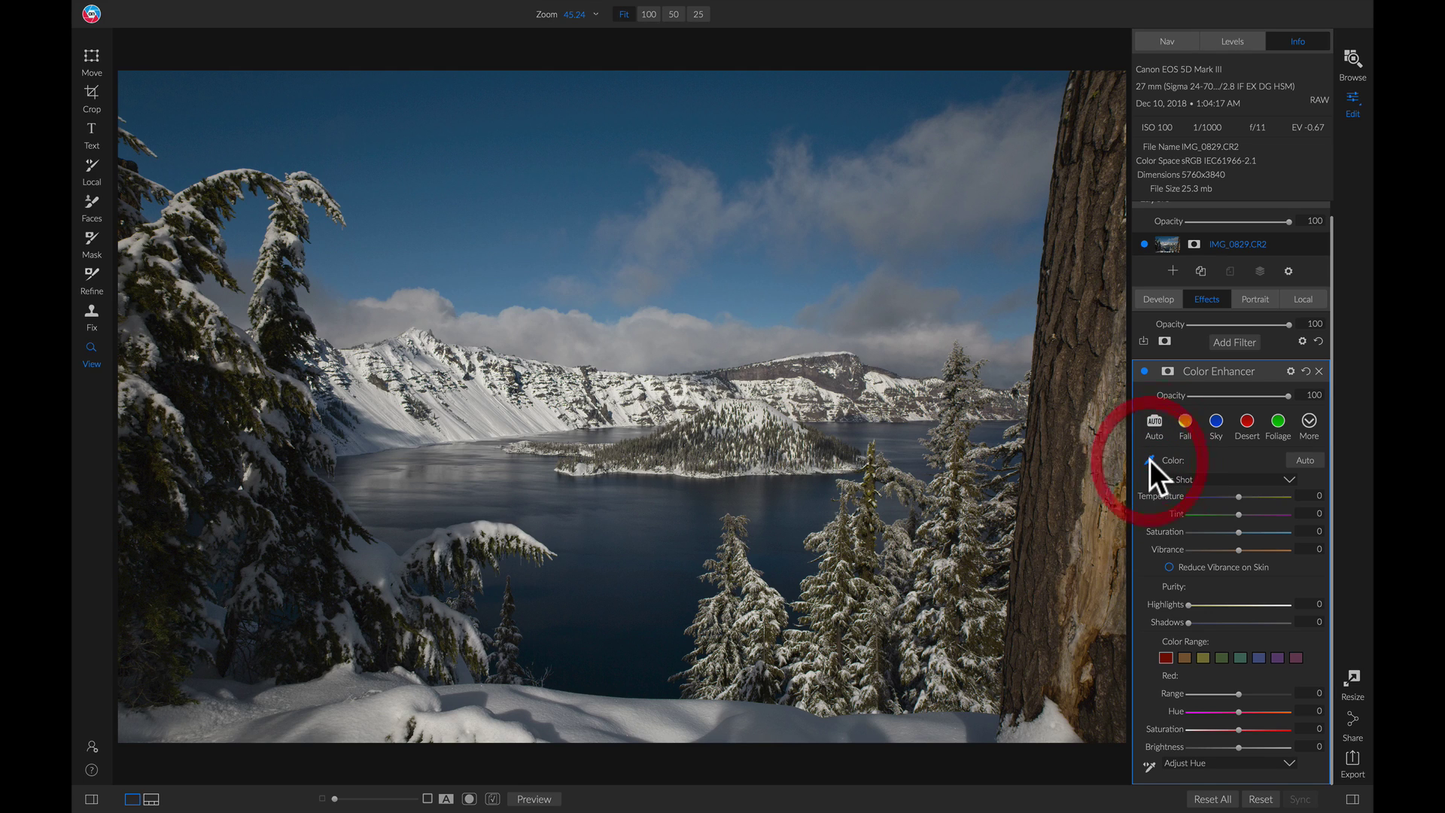
pyautogui.click(542, 407)
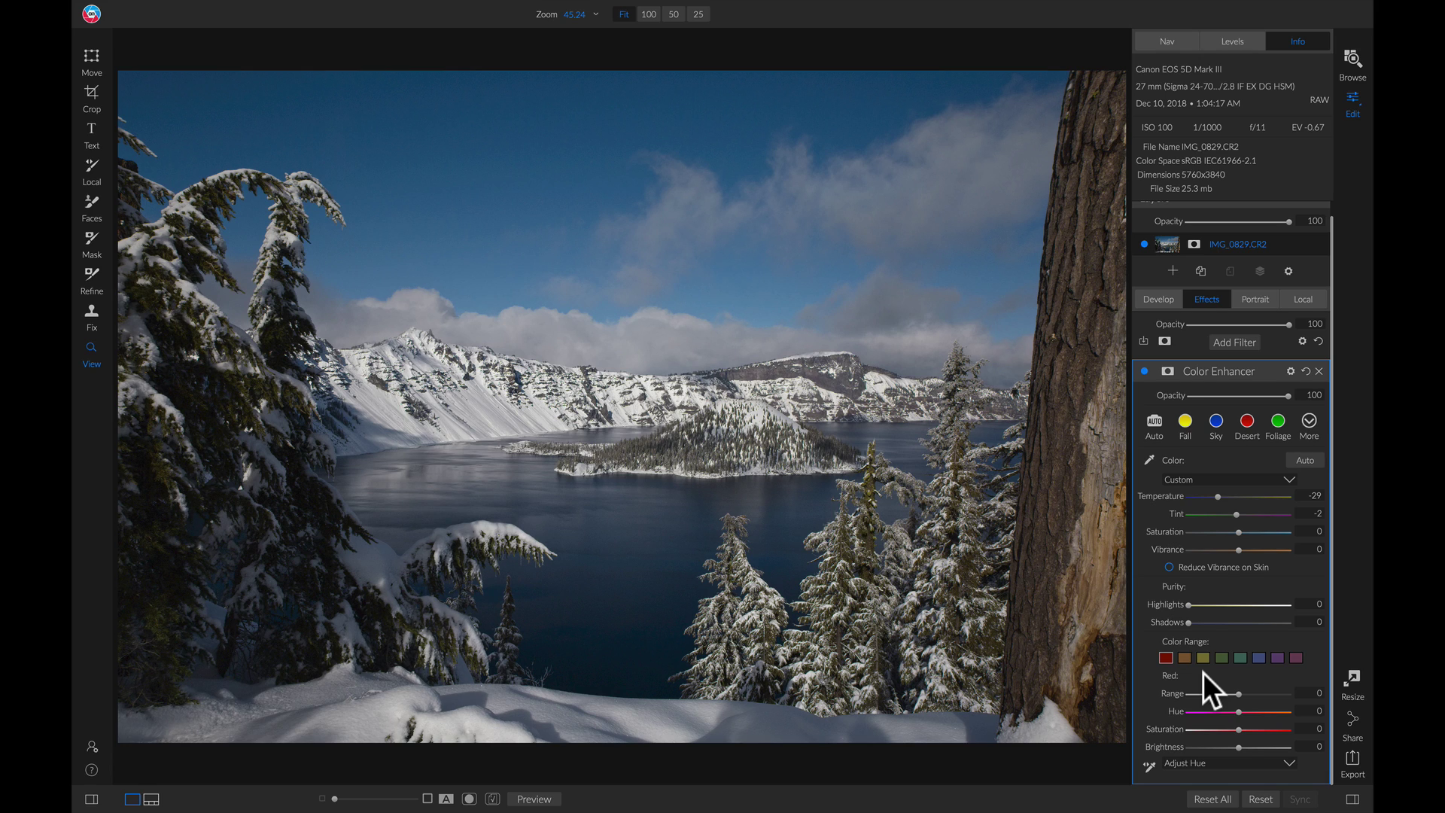
pyautogui.click(1256, 658)
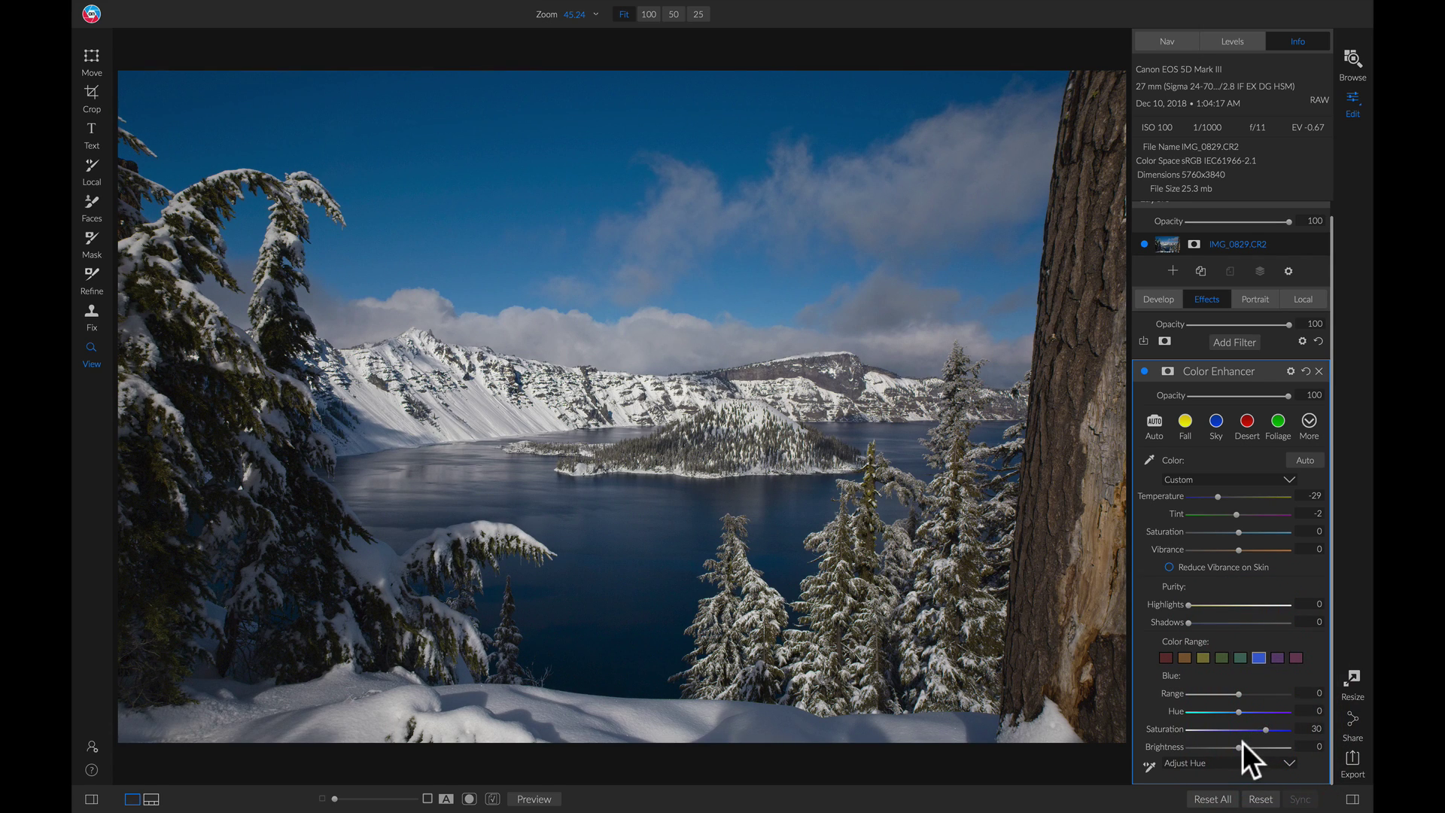
# Set Blue Brightness to -38, Yellow Saturation 38 and Brightness 50, then toggle the filter to compare.
pyautogui.moveTo(1237, 749); pyautogui.dragTo(1212, 747)
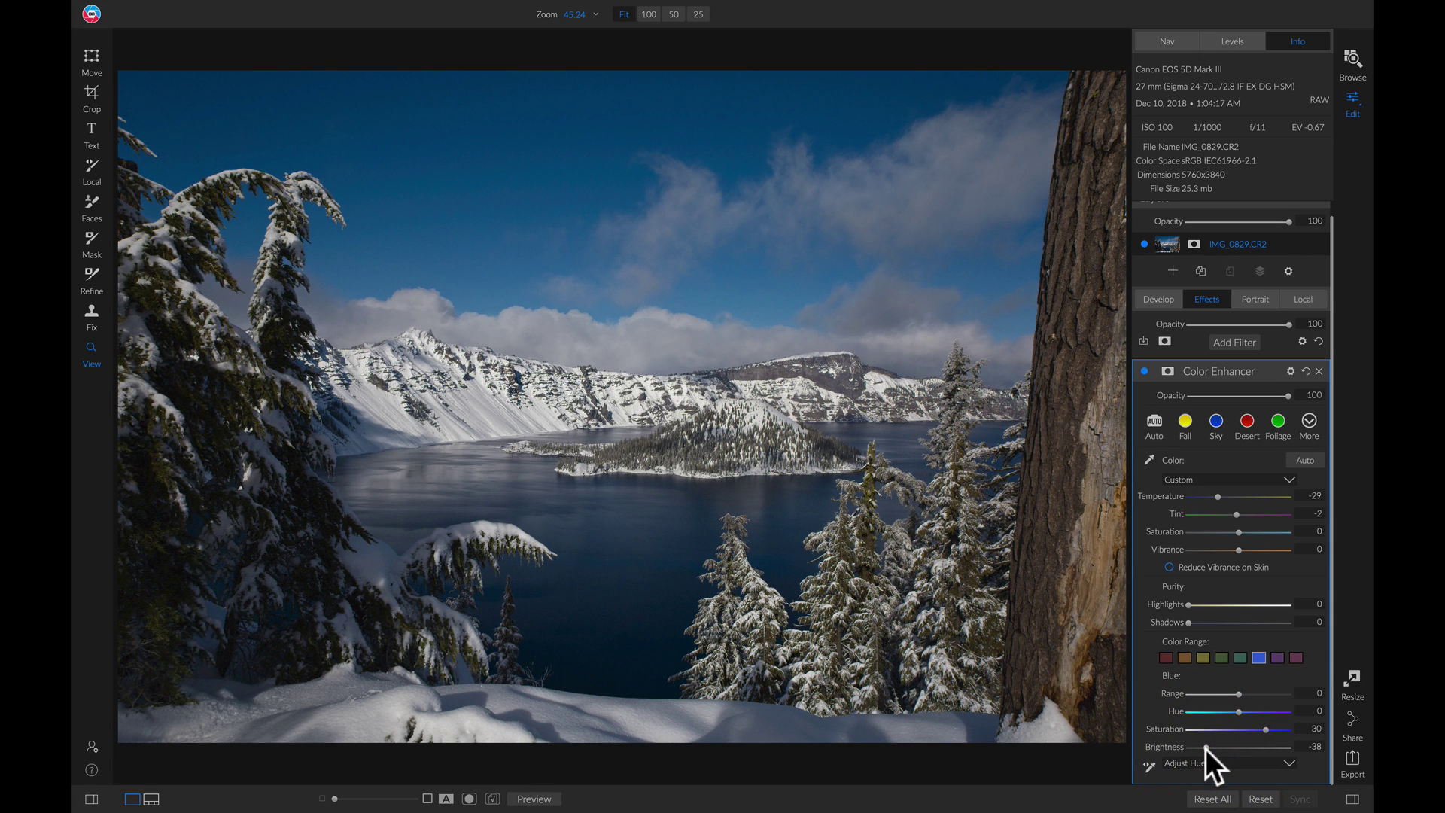
pyautogui.click(1221, 659)
pyautogui.click(1203, 659)
pyautogui.moveTo(1238, 729); pyautogui.dragTo(1272, 731)
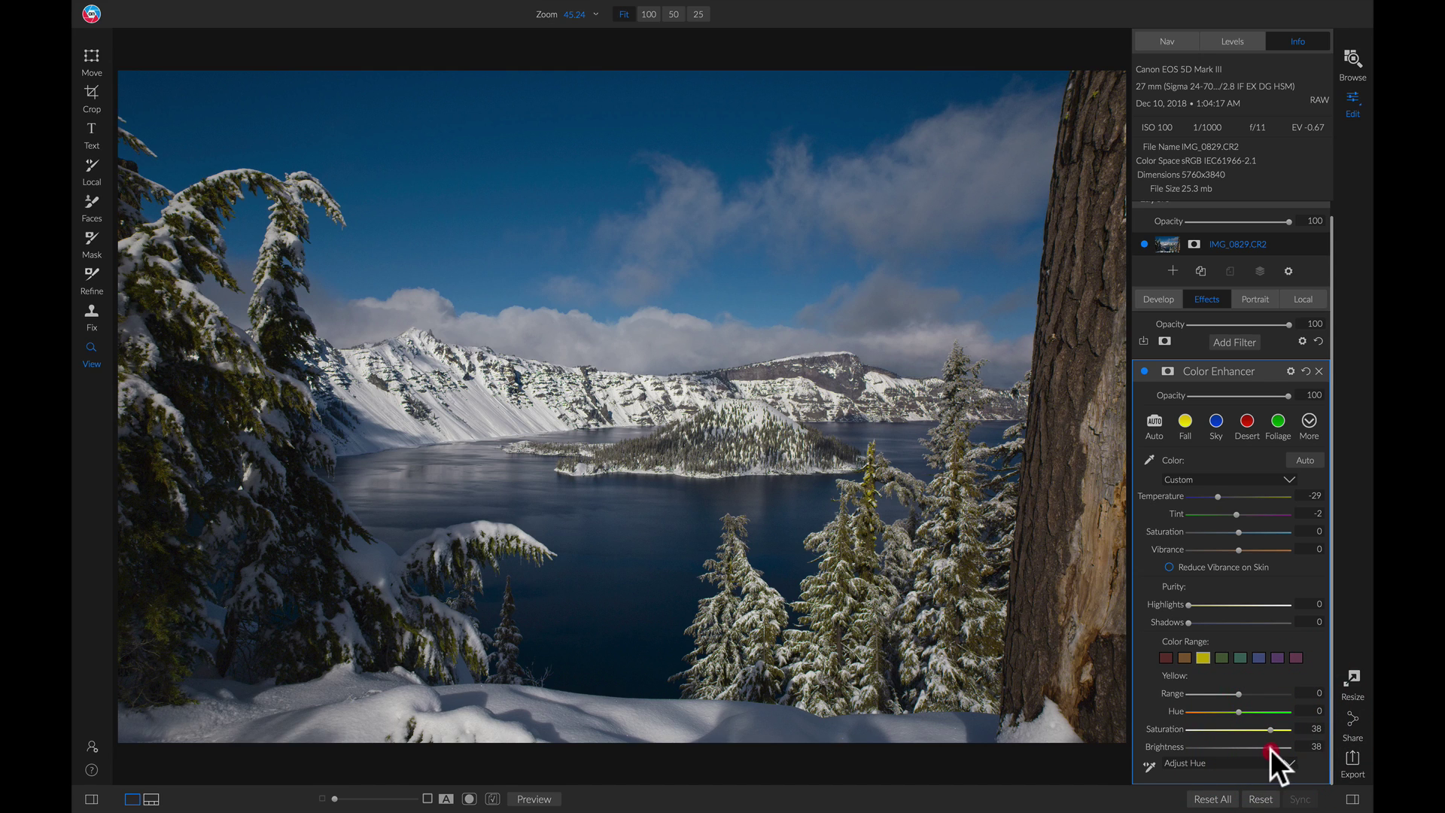
pyautogui.moveTo(1277, 749); pyautogui.dragTo(1276, 749)
pyautogui.click(1144, 372)
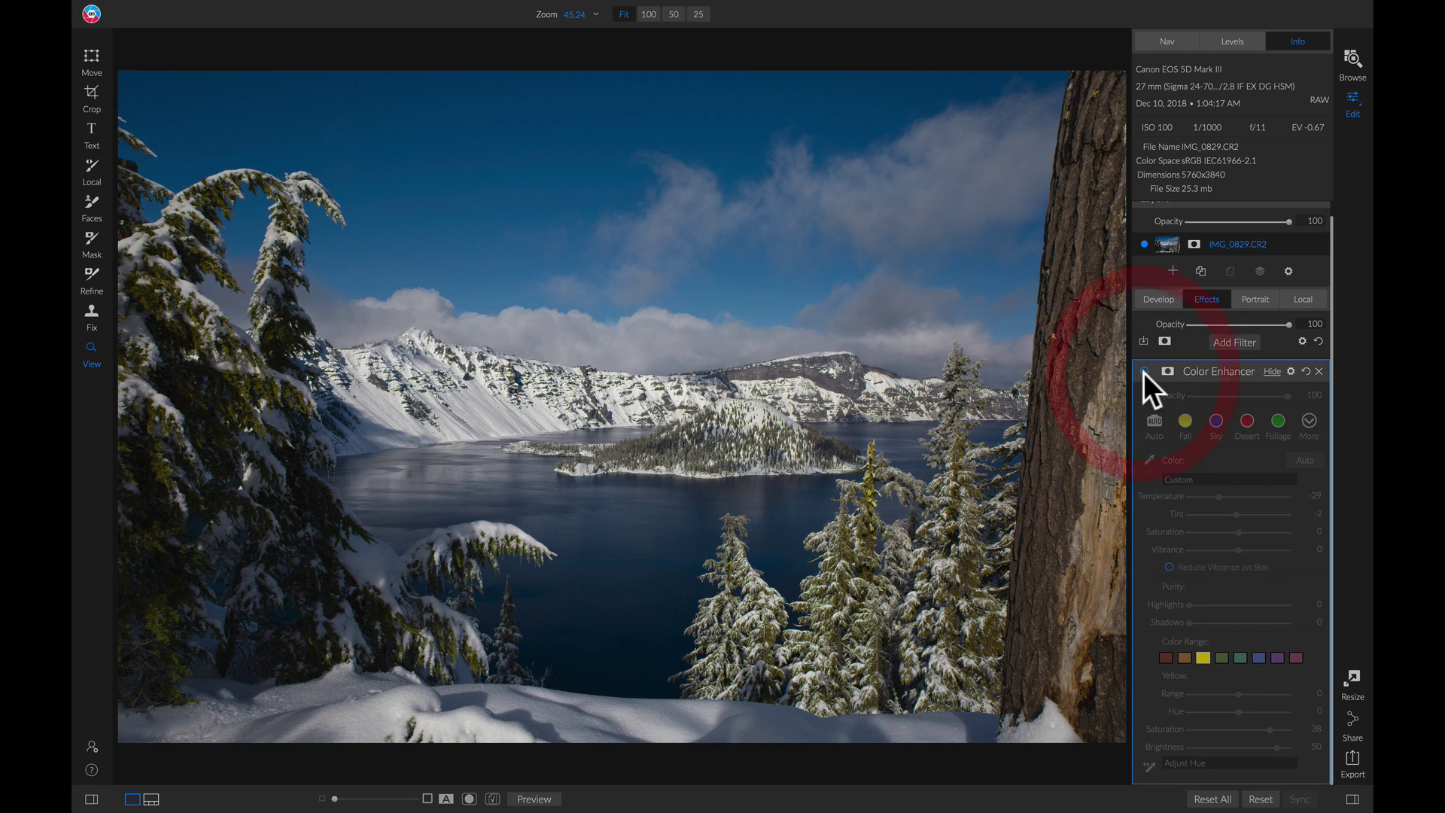
pyautogui.click(1145, 372)
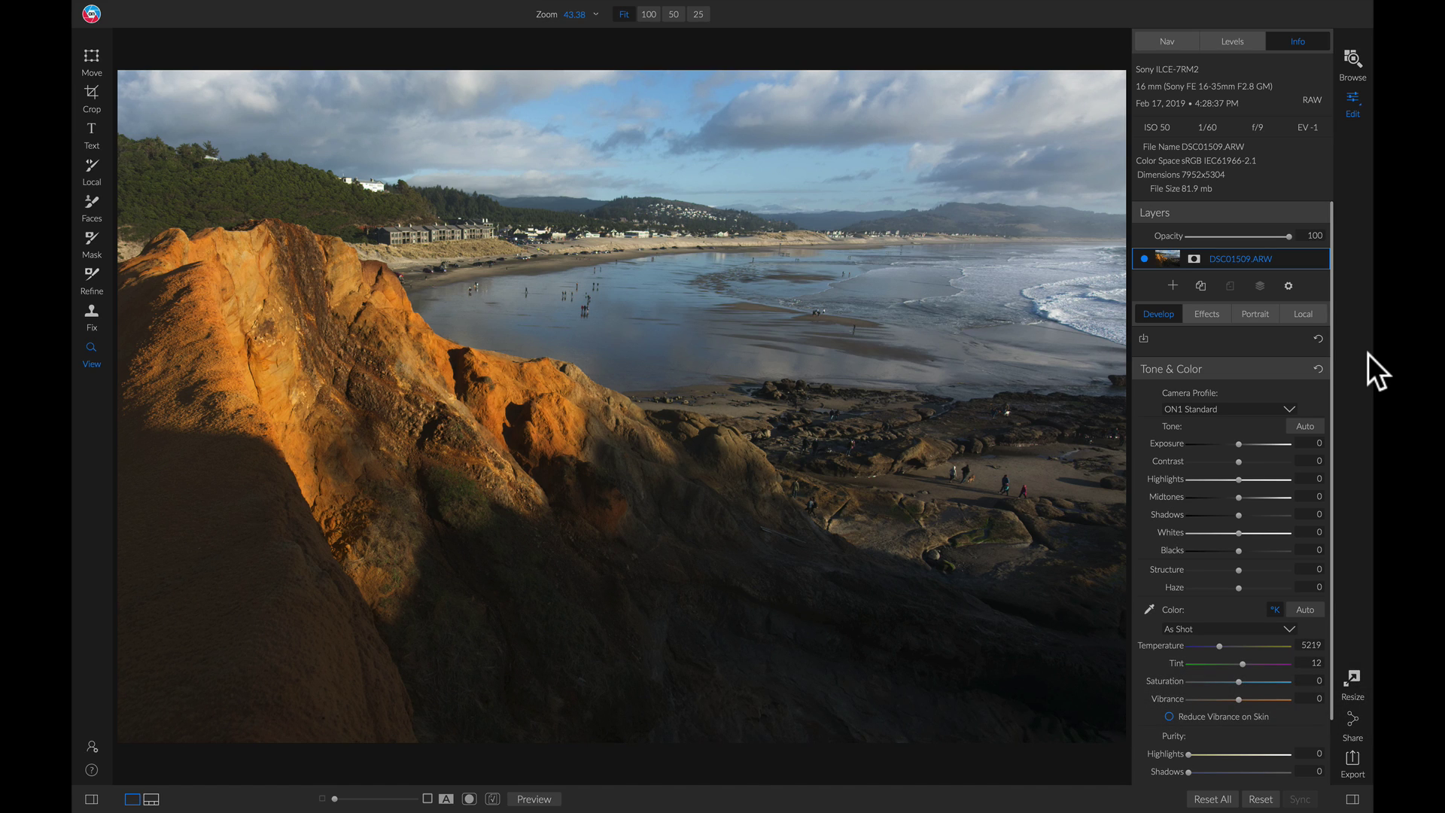
# Add a reset local adjustment with Contrast 31, Midtones 14, Saturation 17 and Vibrance 12.
pyautogui.click(1309, 315)
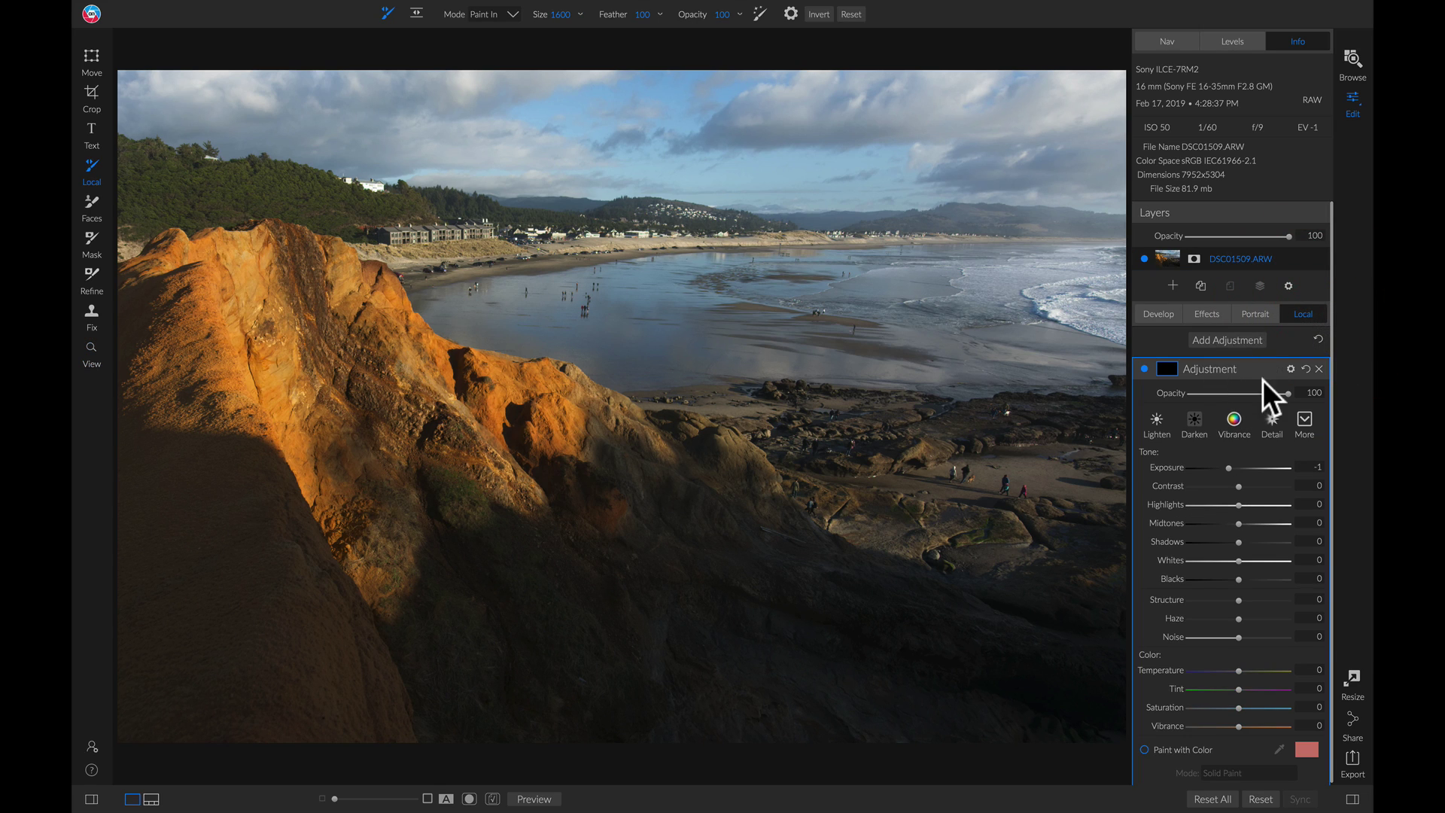
pyautogui.click(1306, 366)
pyautogui.moveTo(1238, 708); pyautogui.dragTo(1245, 729)
pyautogui.moveTo(1238, 487); pyautogui.dragTo(1250, 487)
# Mask the adjustment by Color Range sampled from the blue sky, narrowed to 24, then compare.
pyautogui.click(1168, 369)
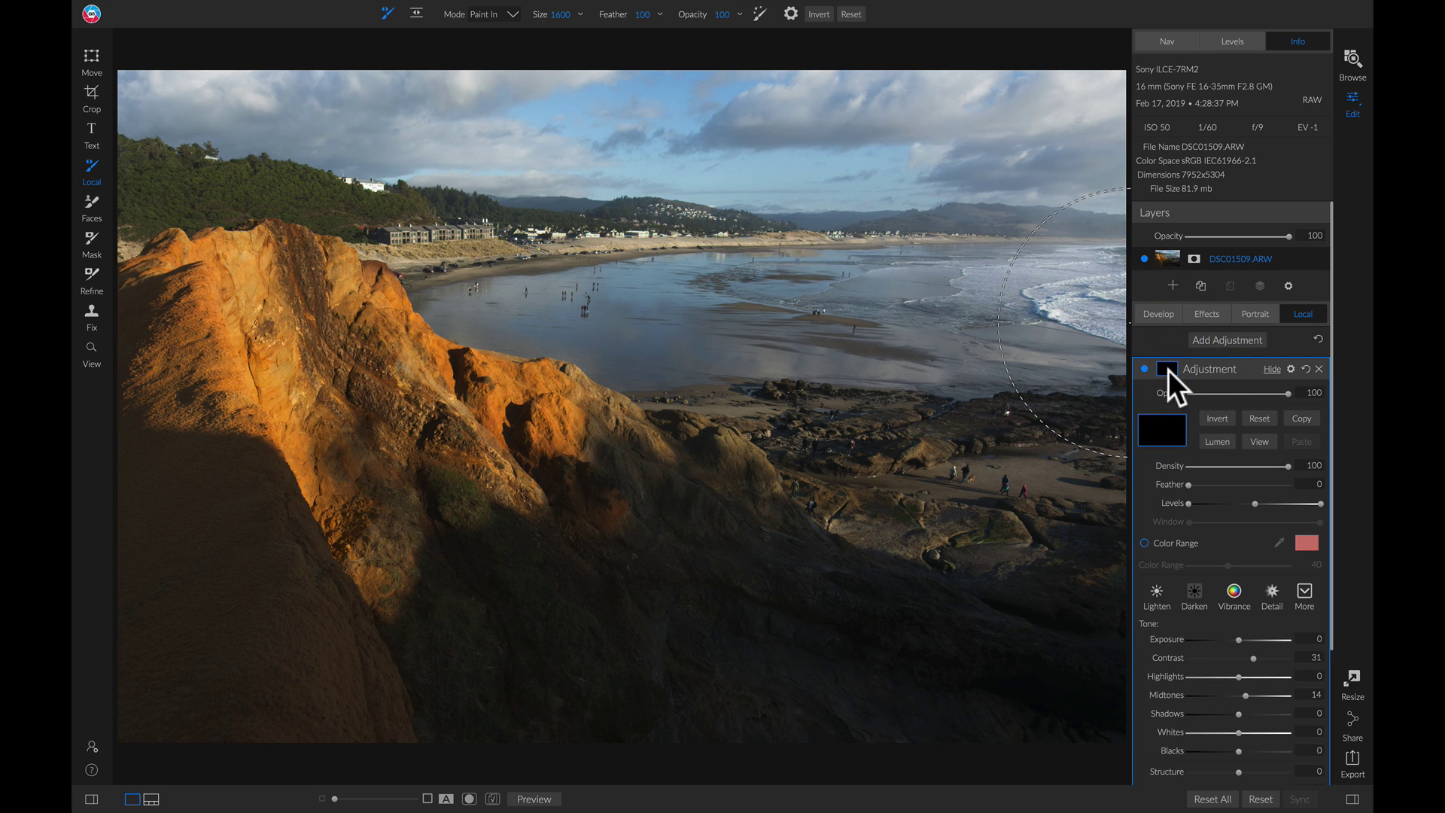
pyautogui.click(1167, 543)
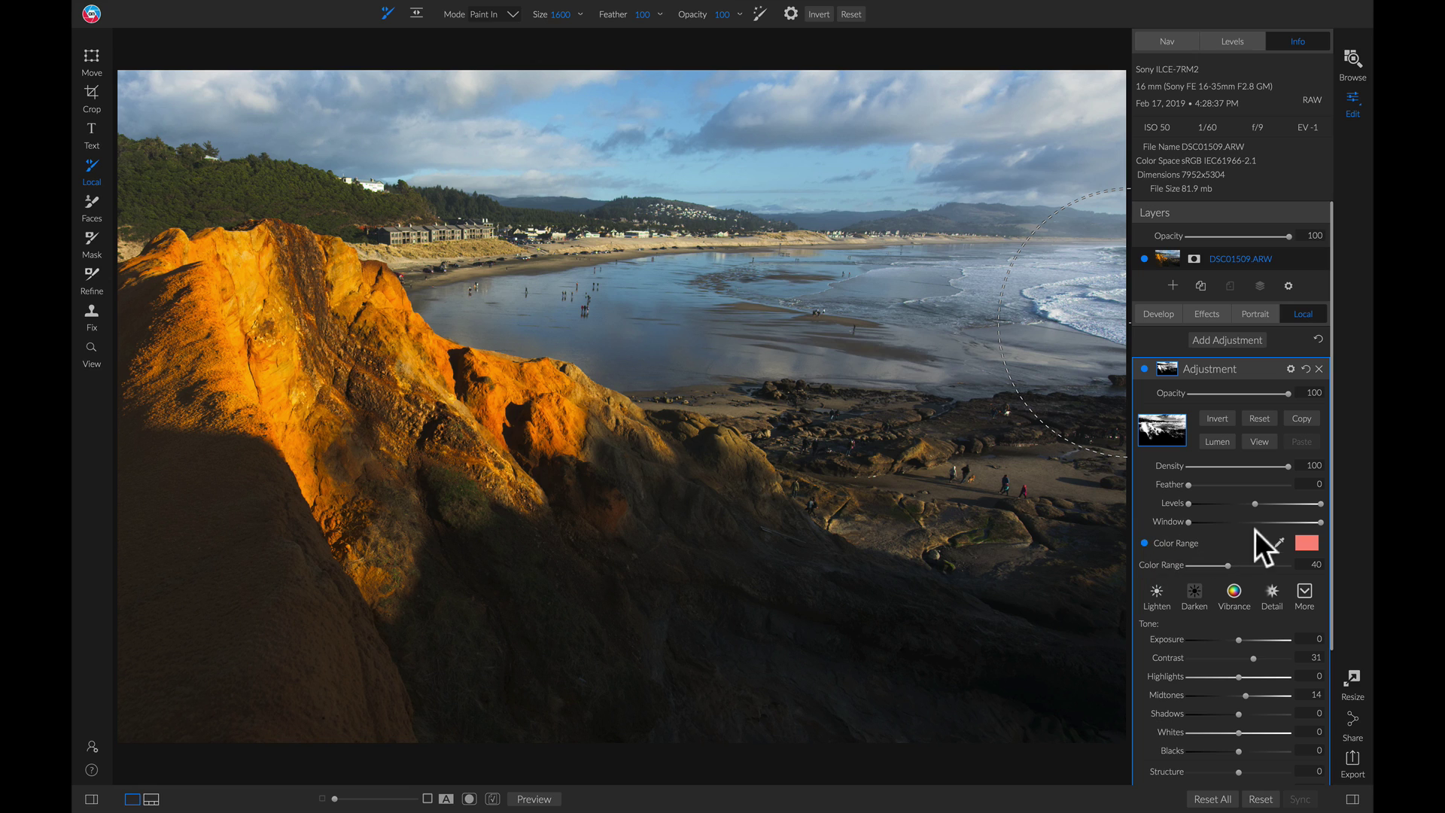
pyautogui.click(1279, 544)
pyautogui.click(701, 106)
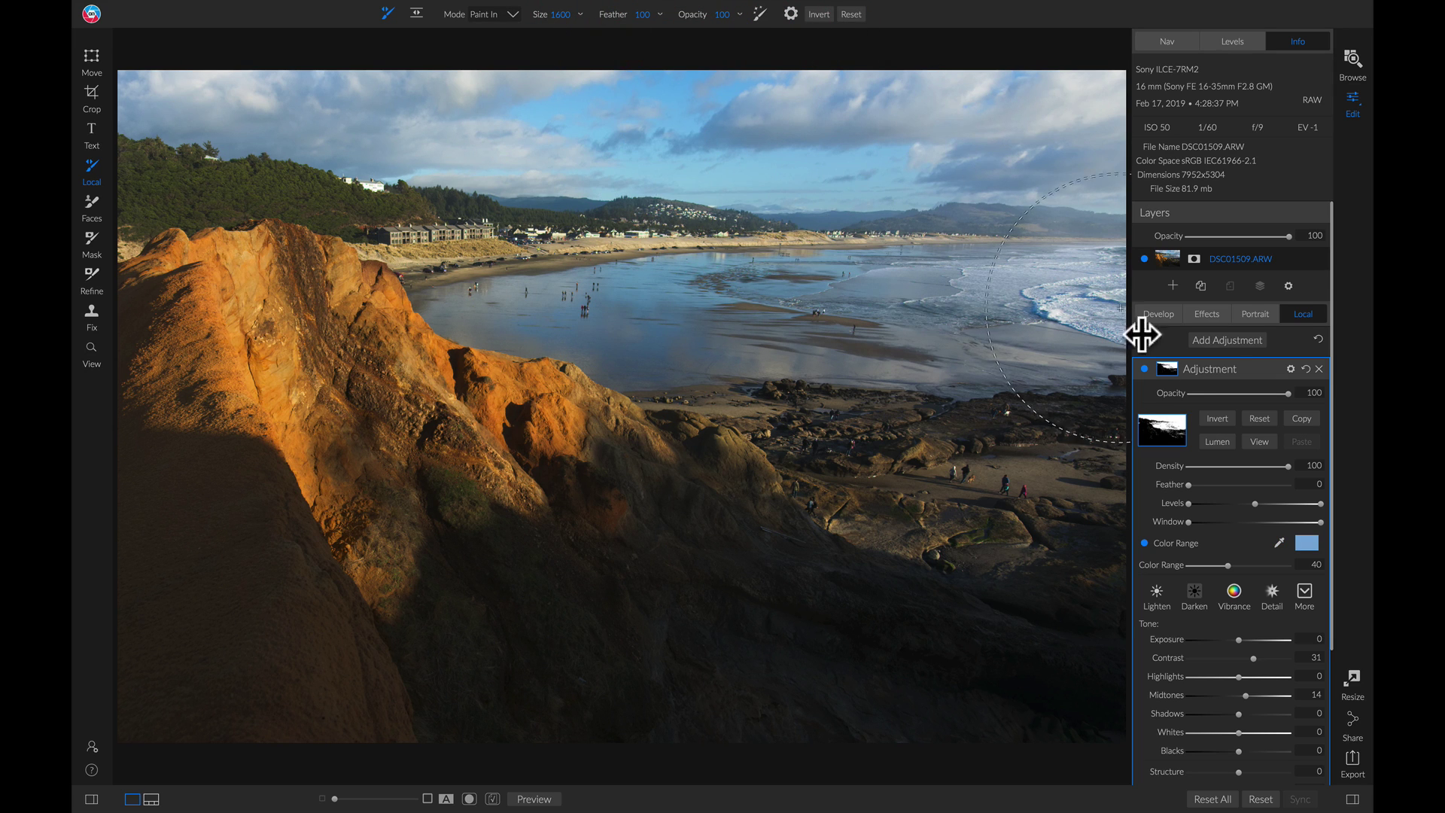
pyautogui.click(1256, 439)
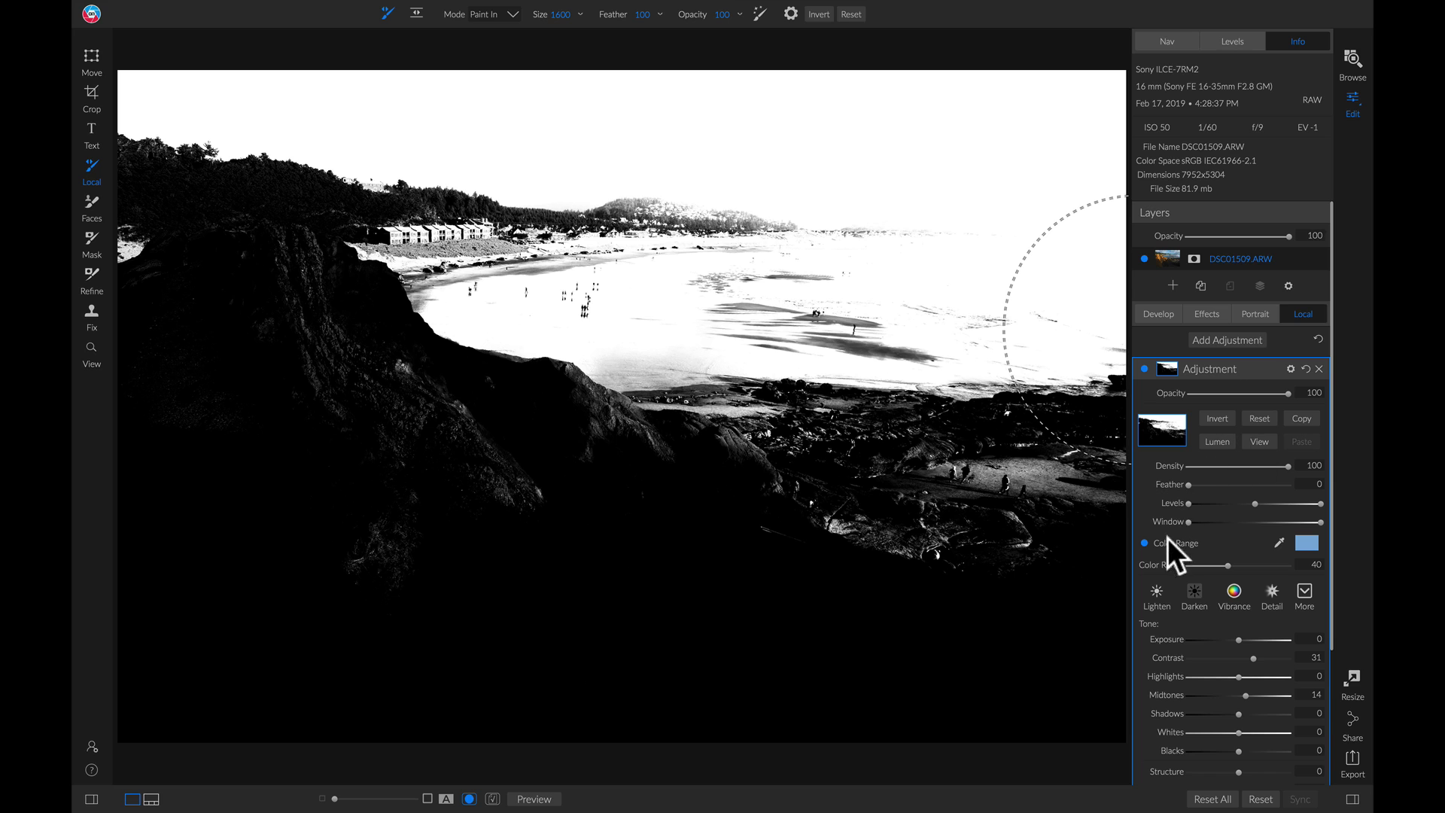
pyautogui.moveTo(1228, 566); pyautogui.dragTo(1210, 567)
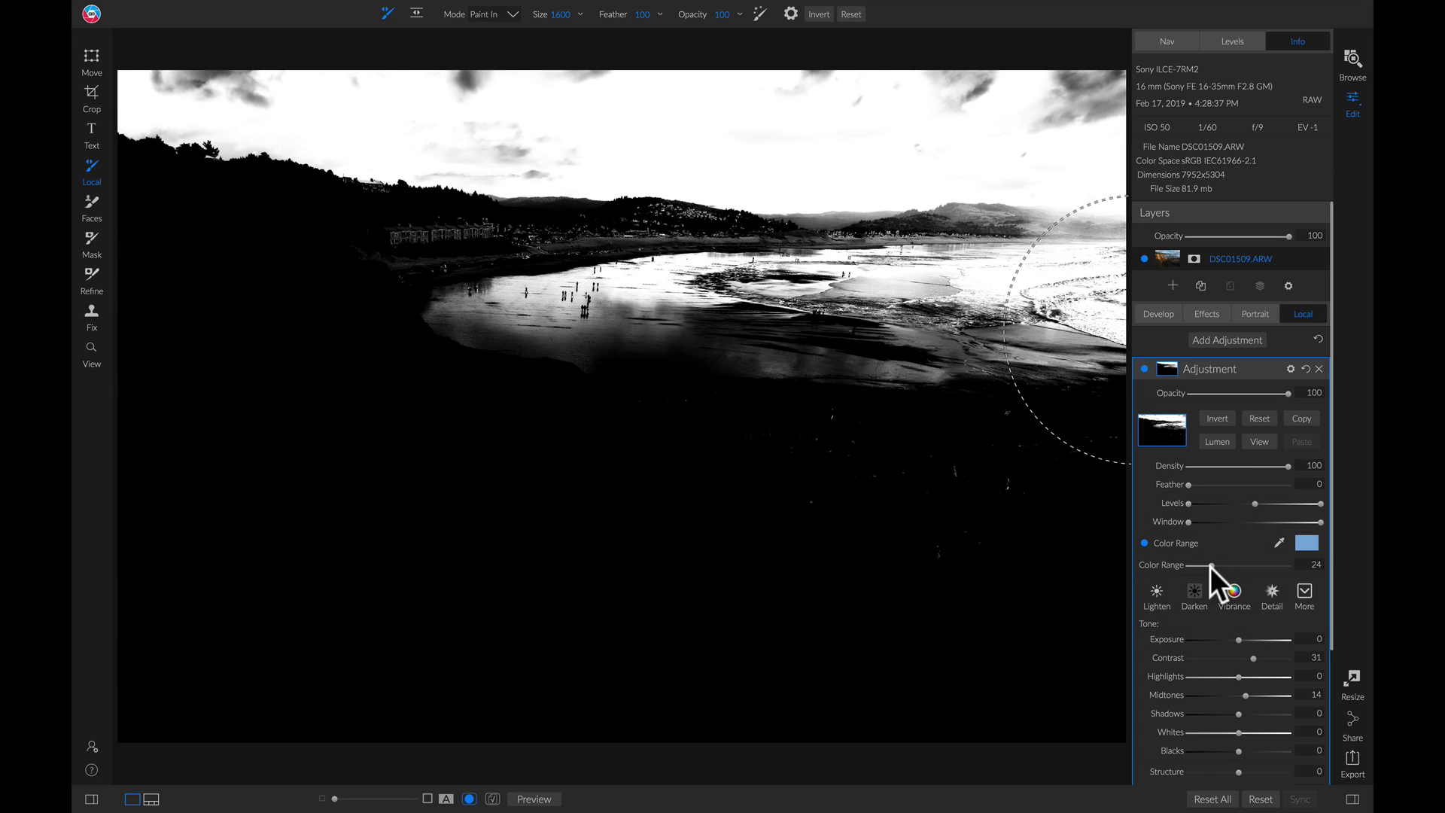
pyautogui.click(1255, 439)
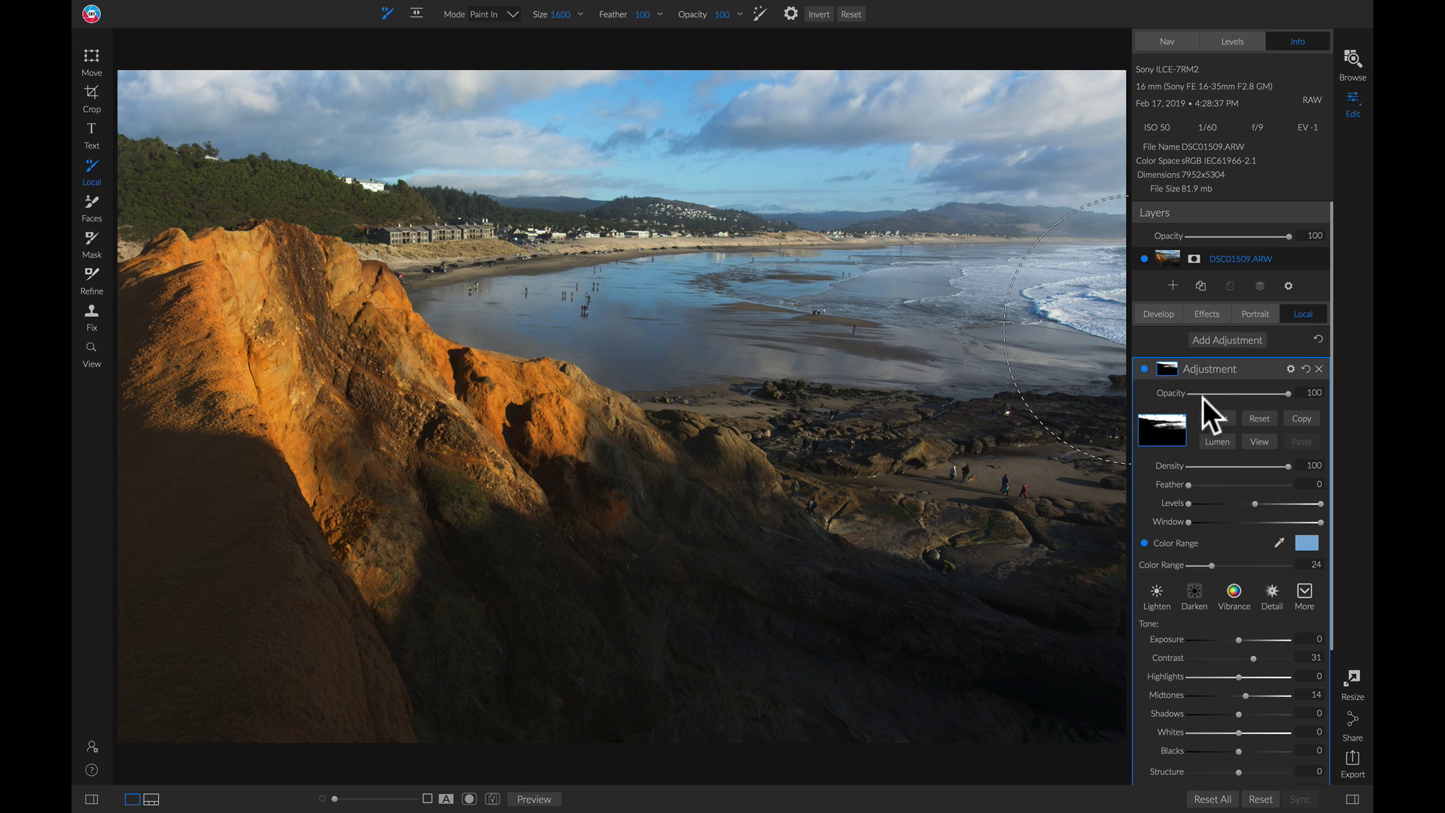
pyautogui.click(1145, 369)
# Add a second local adjustment with Contrast 14, Shadows 15, Structure 23, Saturation 12, Vibrance 6.
pyautogui.click(1144, 369)
pyautogui.click(1235, 339)
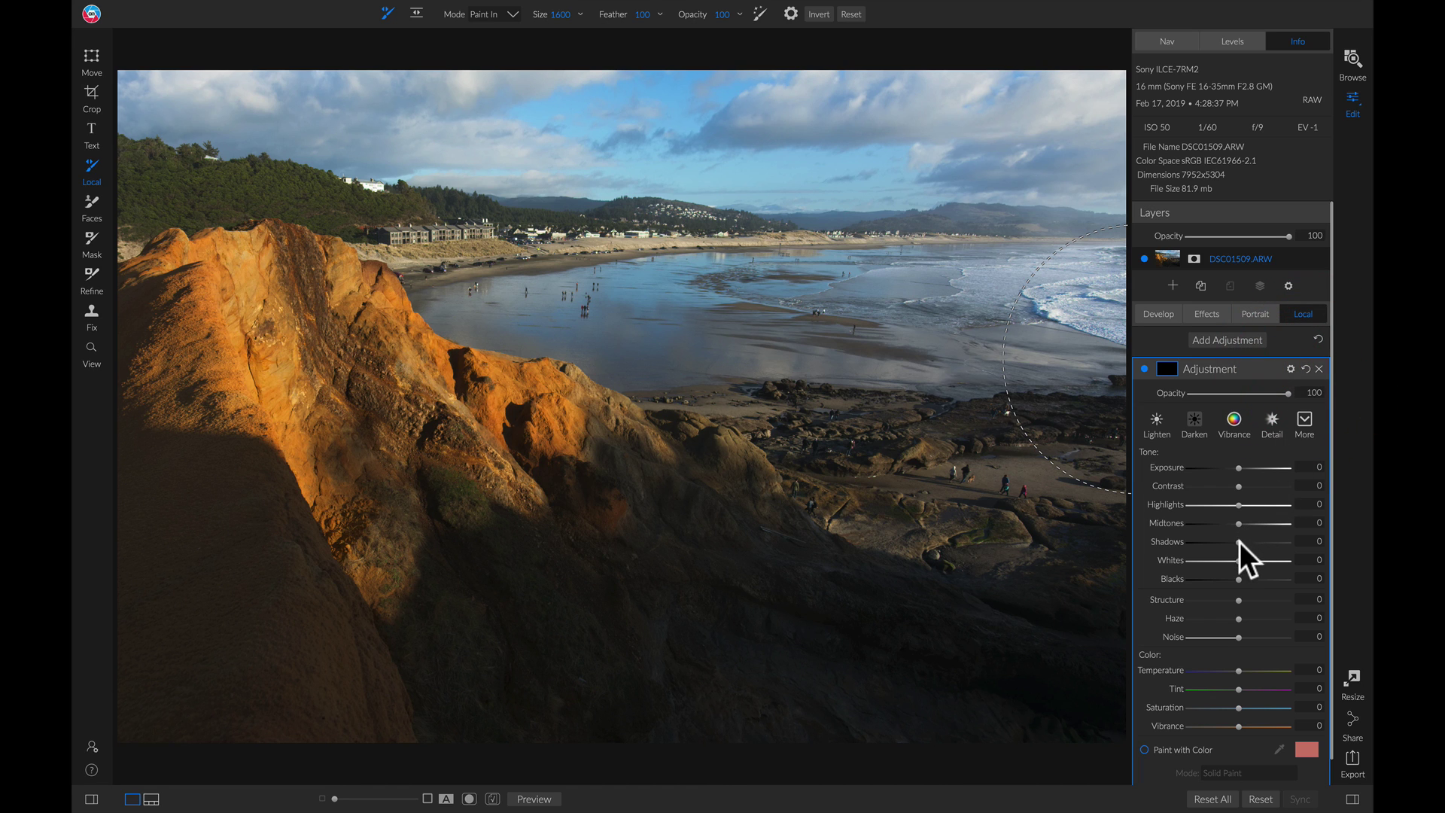
pyautogui.moveTo(1246, 542); pyautogui.dragTo(1245, 488)
pyautogui.moveTo(1250, 602); pyautogui.dragTo(1245, 602)
pyautogui.moveTo(1244, 707); pyautogui.dragTo(1244, 706)
pyautogui.moveTo(1241, 727); pyautogui.dragTo(1242, 727)
pyautogui.click(1169, 369)
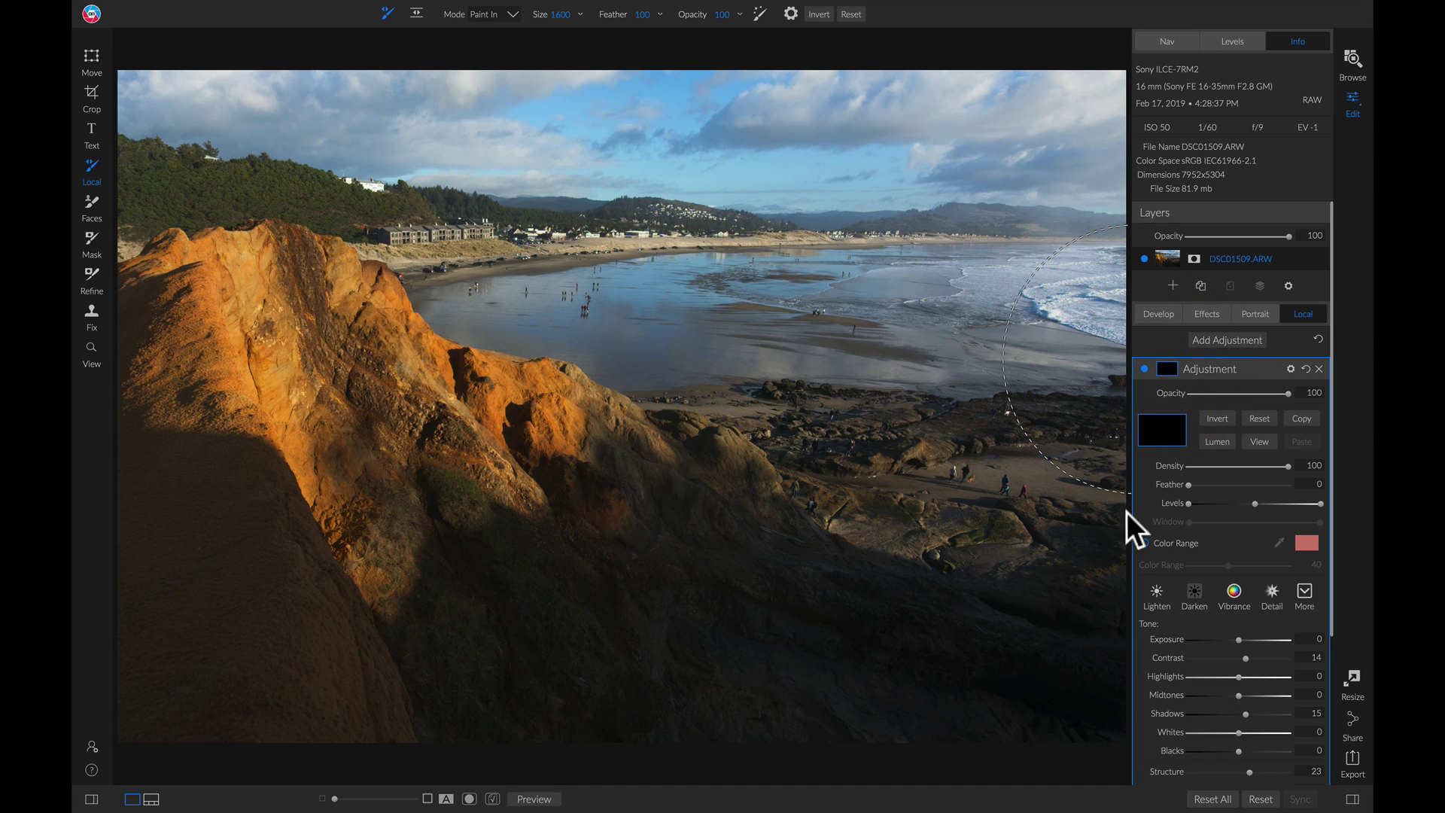
# Mask the second adjustment by Color Range sampled from the orange rock, narrowed to 33.
pyautogui.click(1146, 543)
pyautogui.click(1278, 543)
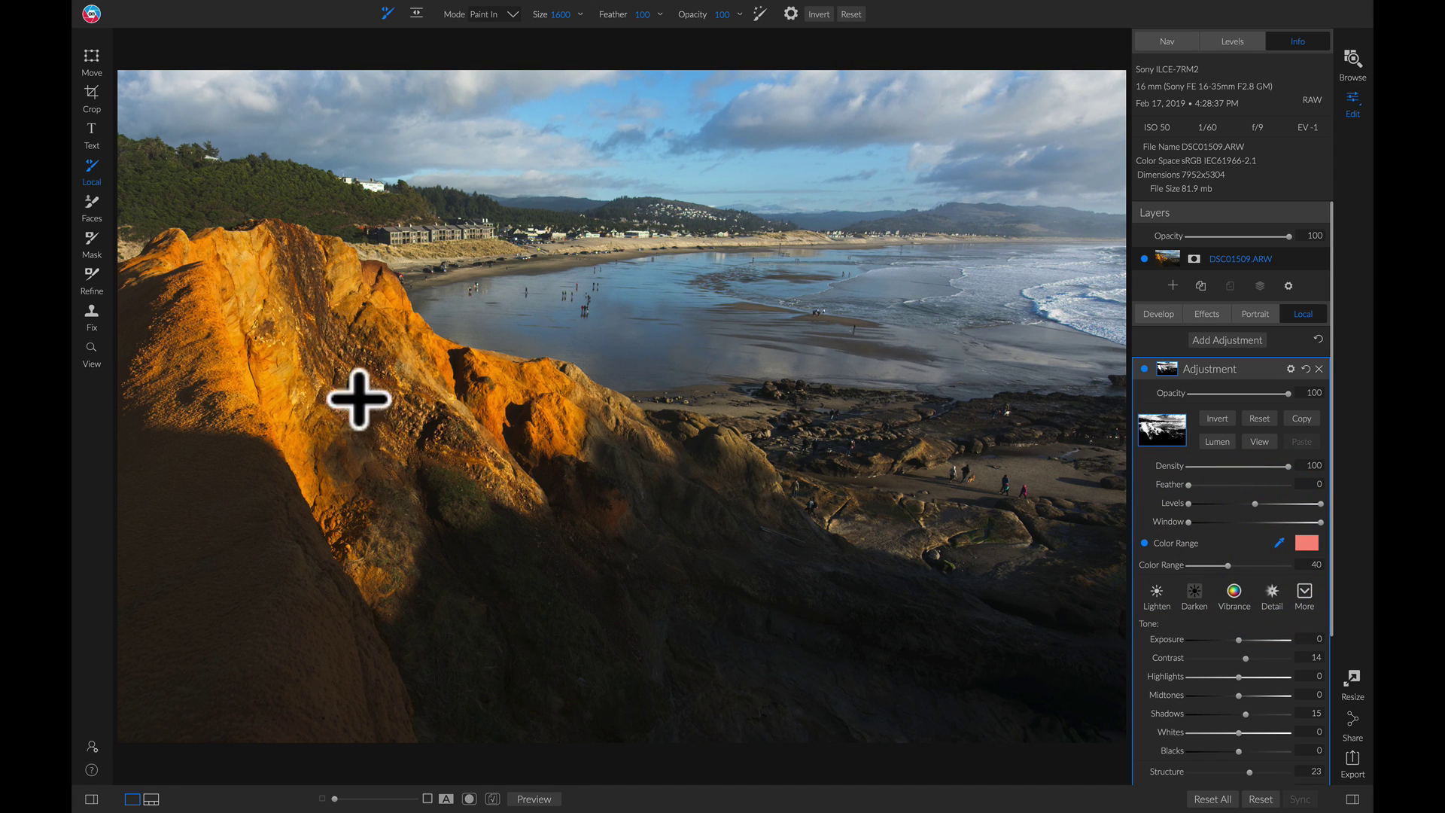
pyautogui.click(290, 392)
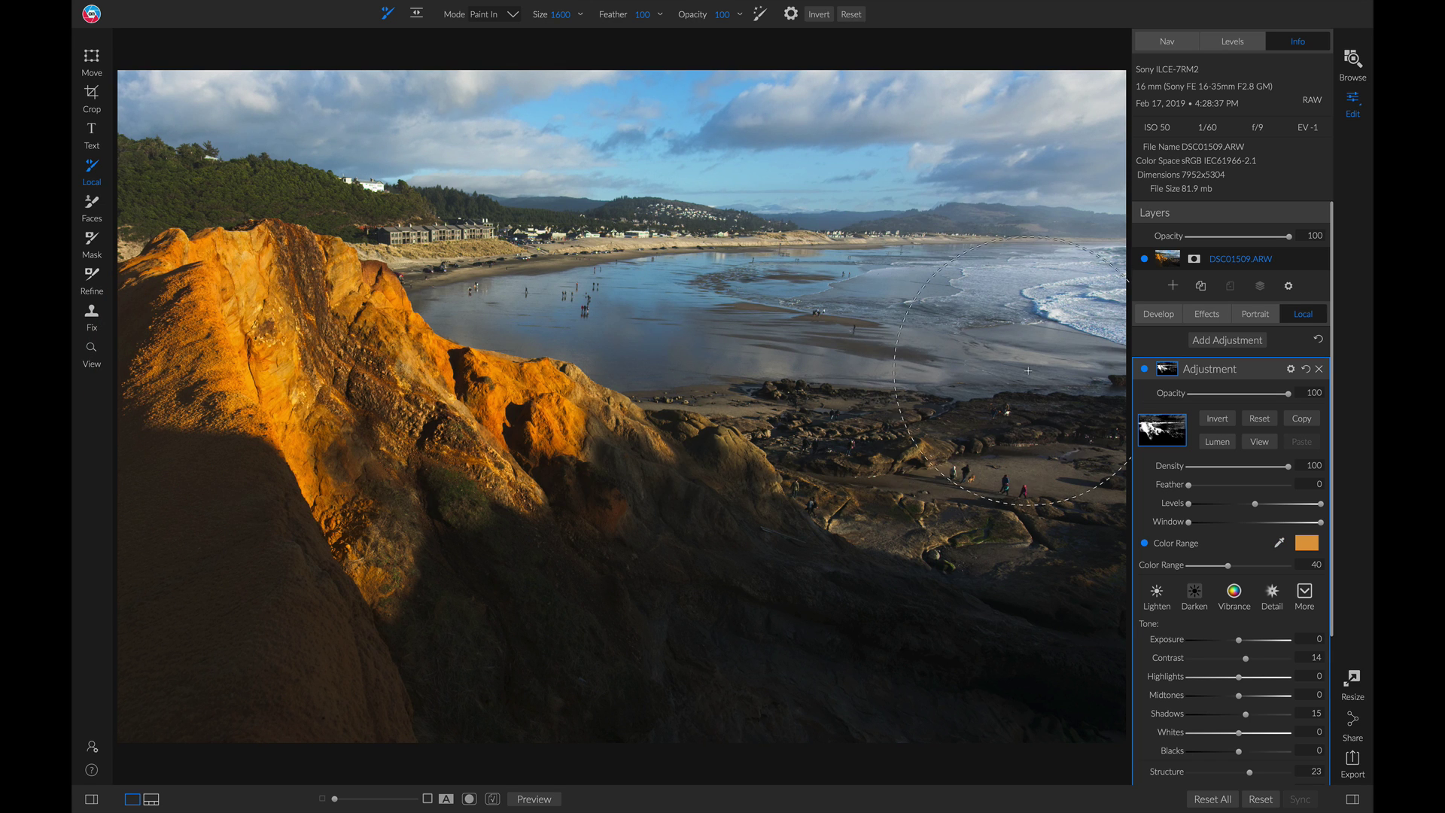
pyautogui.click(1263, 439)
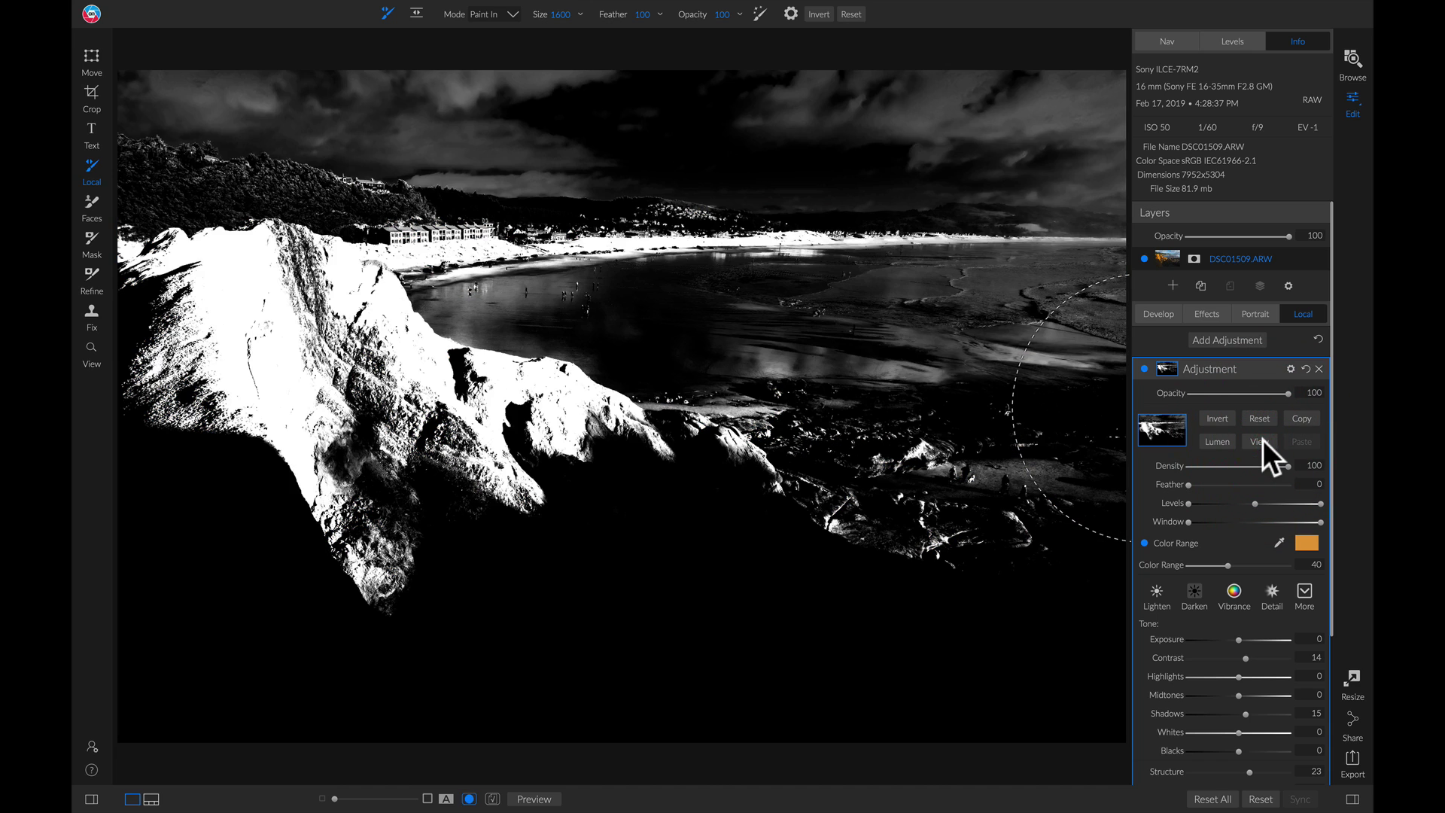
pyautogui.moveTo(1227, 566); pyautogui.dragTo(1220, 566)
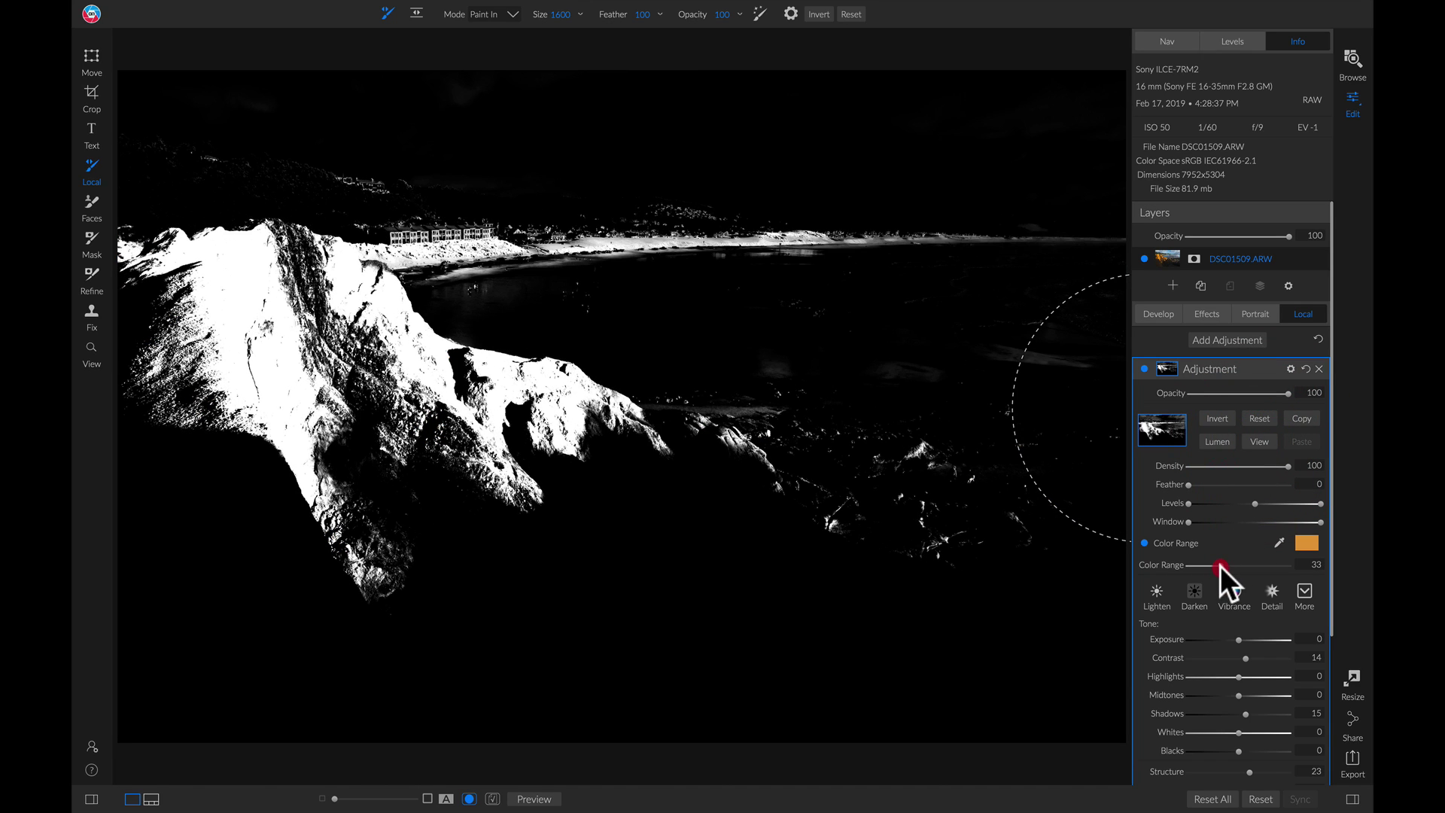
pyautogui.click(1221, 566)
pyautogui.click(1254, 435)
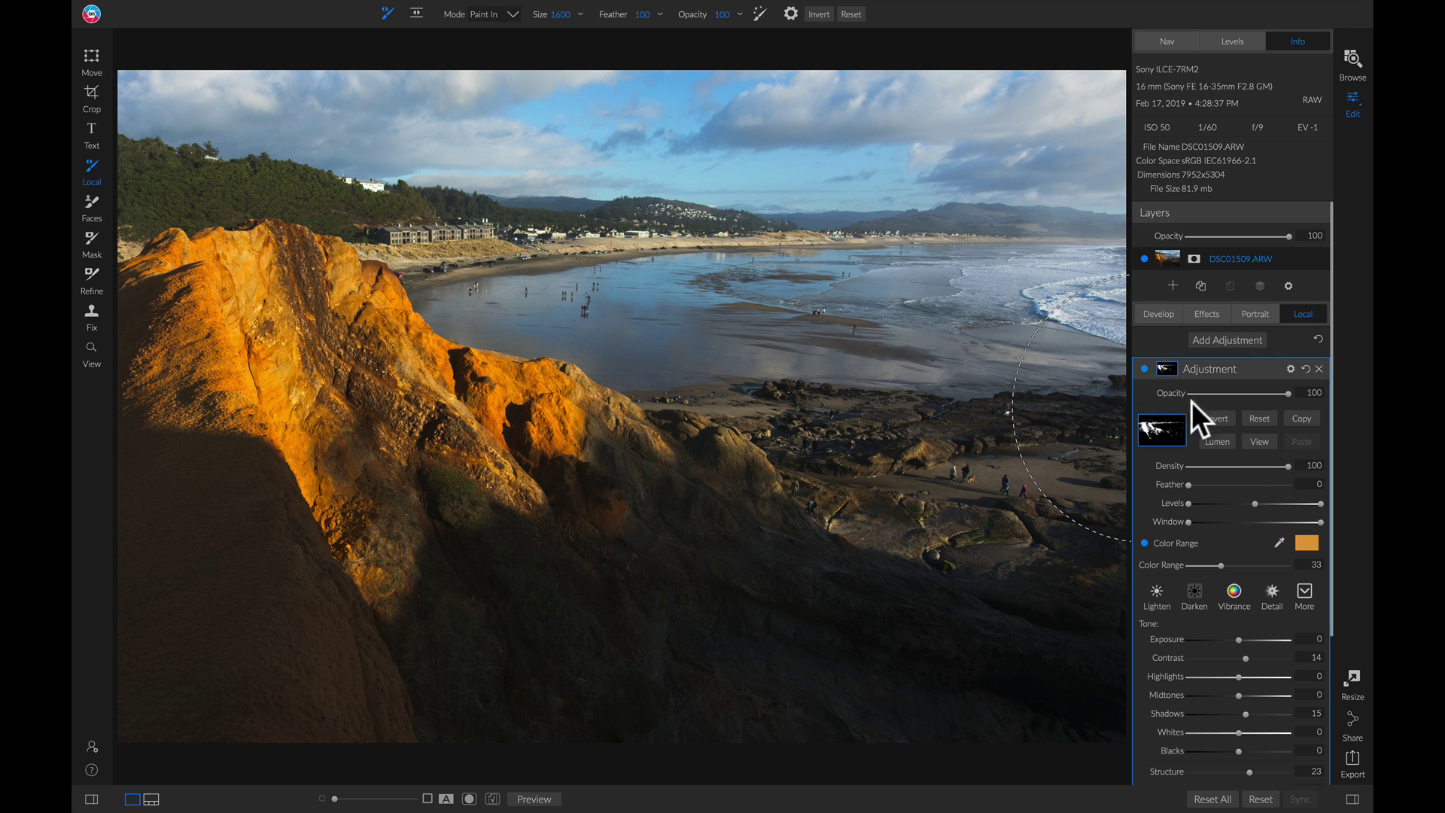
pyautogui.click(1146, 368)
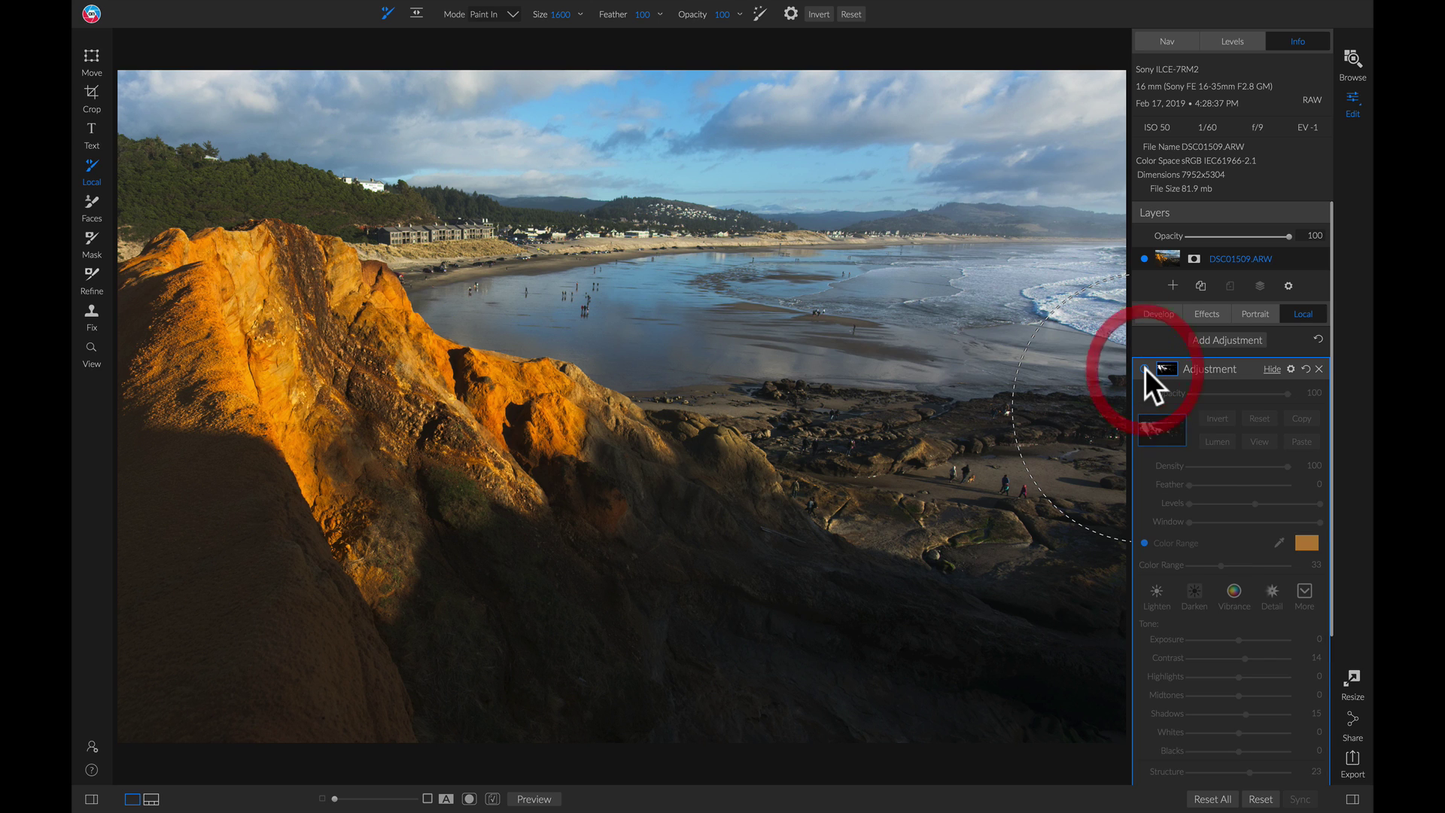
pyautogui.click(1145, 369)
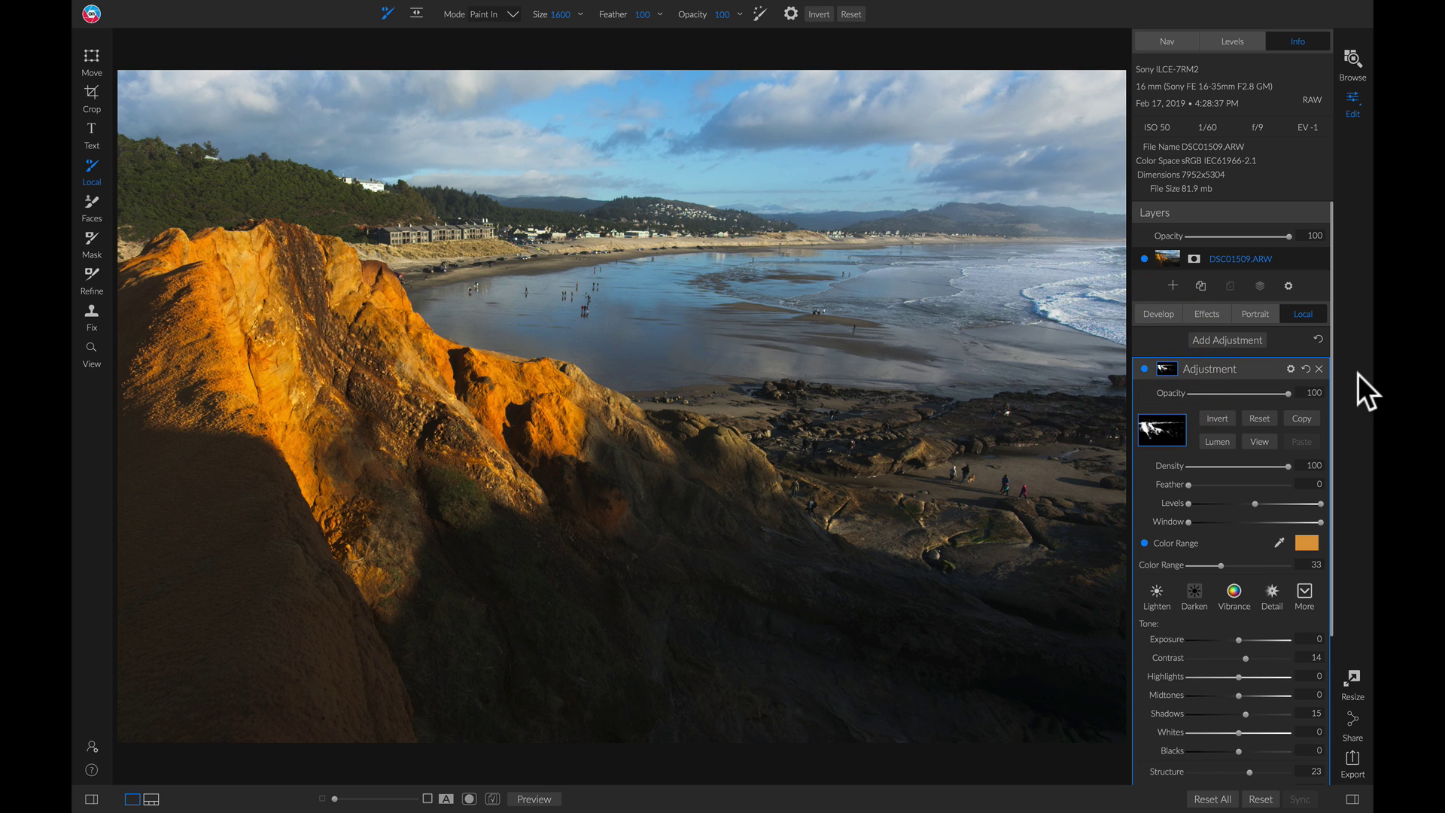
pyautogui.press('\\')
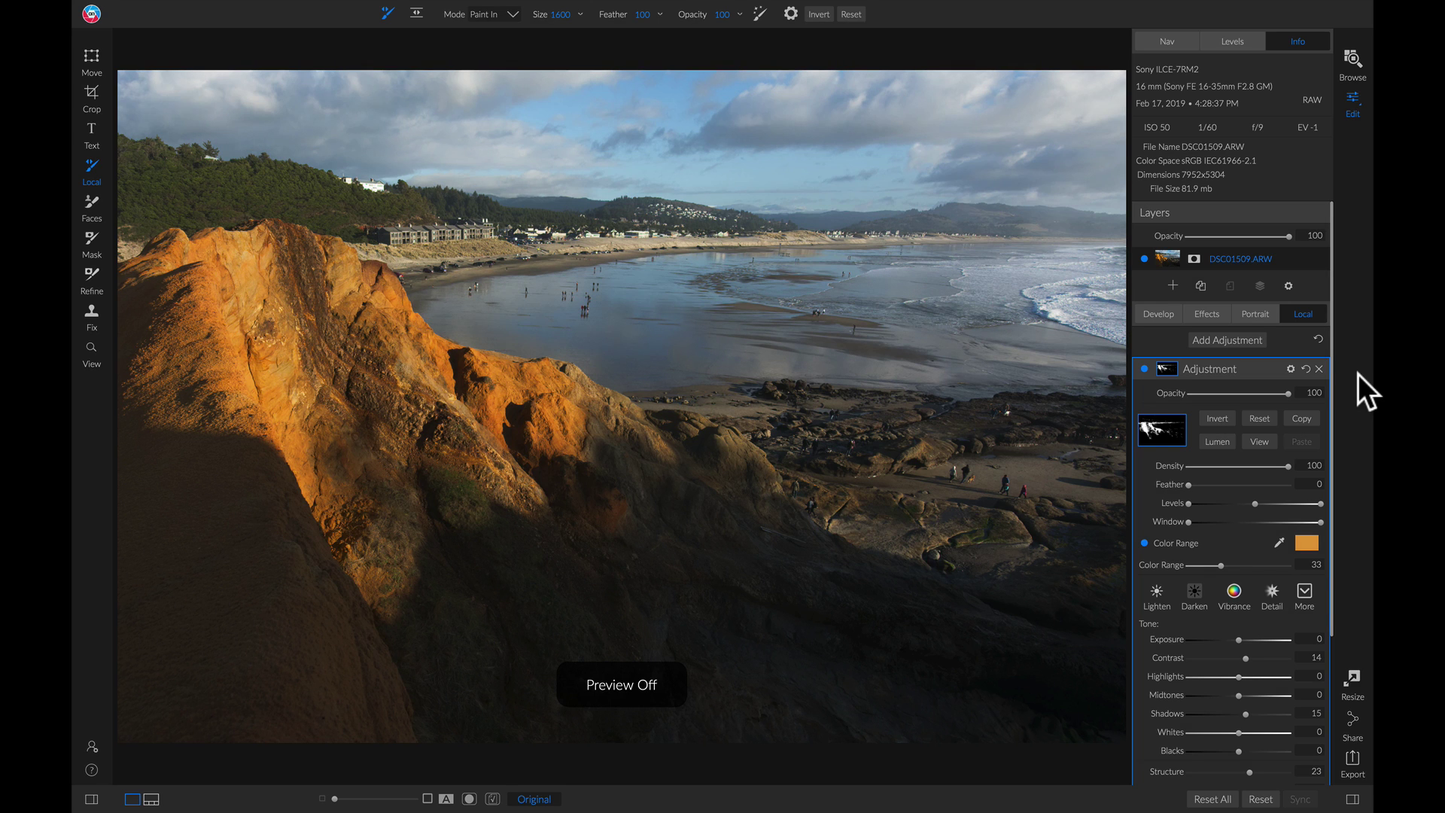
pyautogui.press('\\')
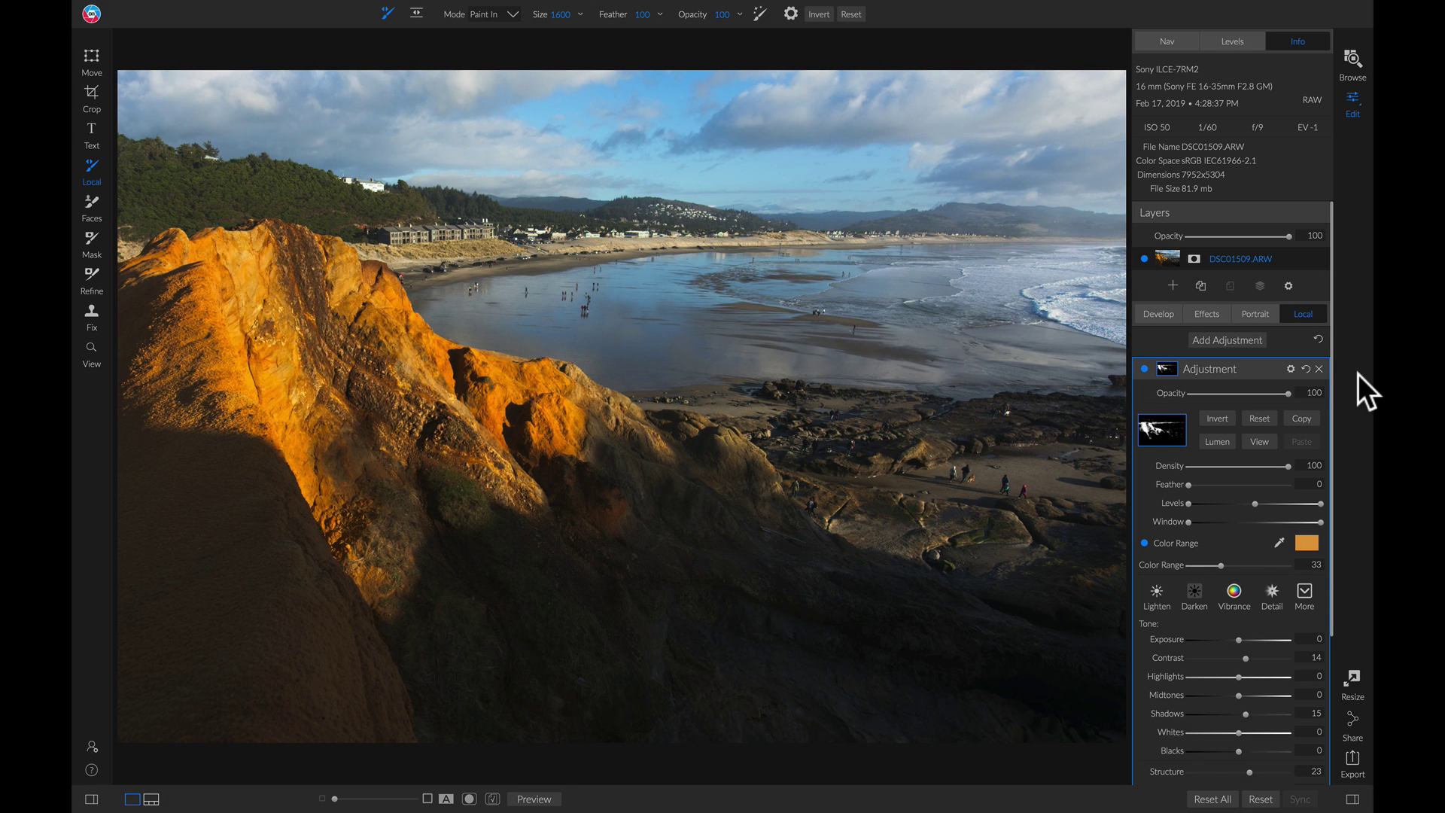
pyautogui.press('\\')
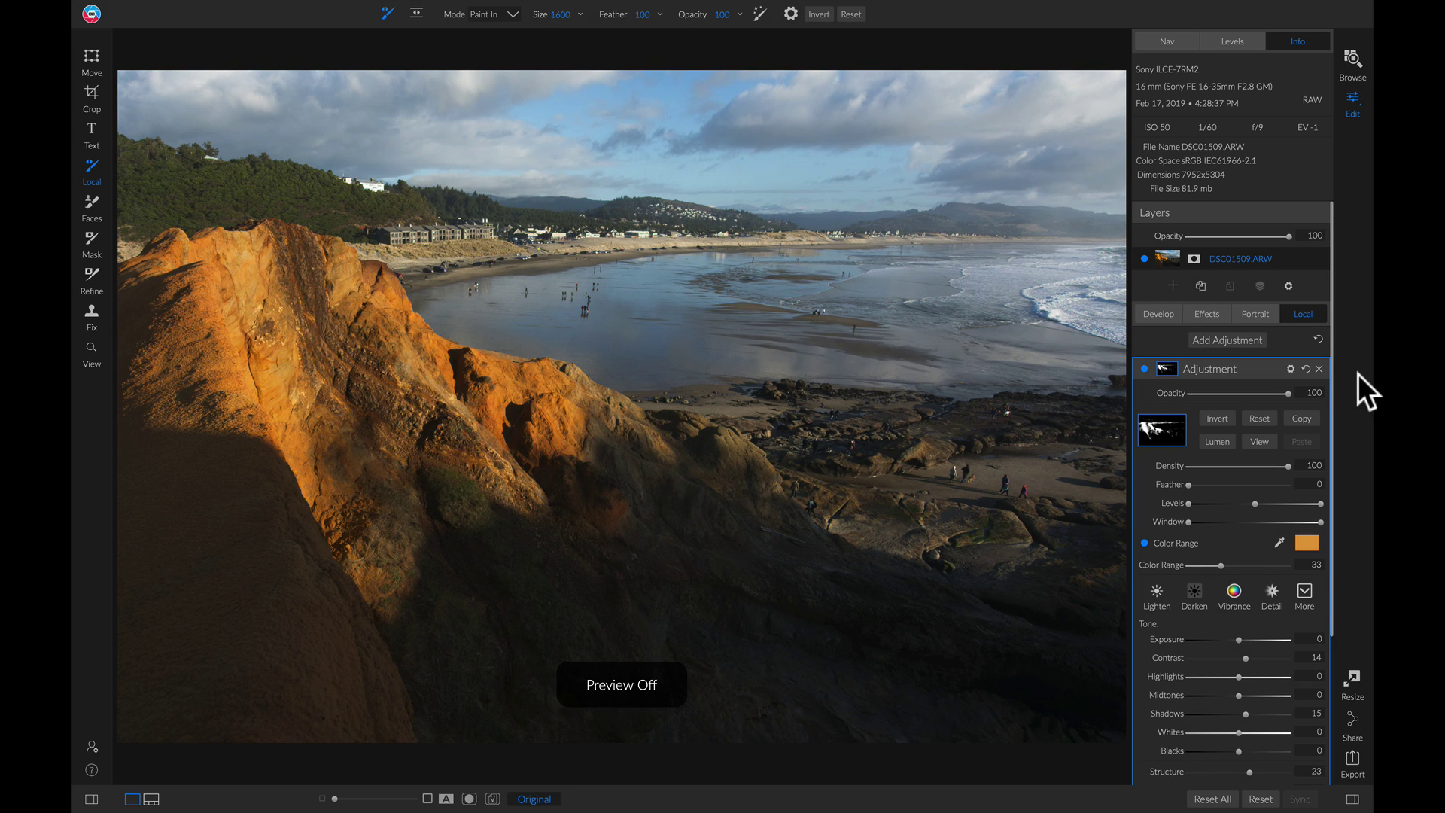
pyautogui.press('\\')
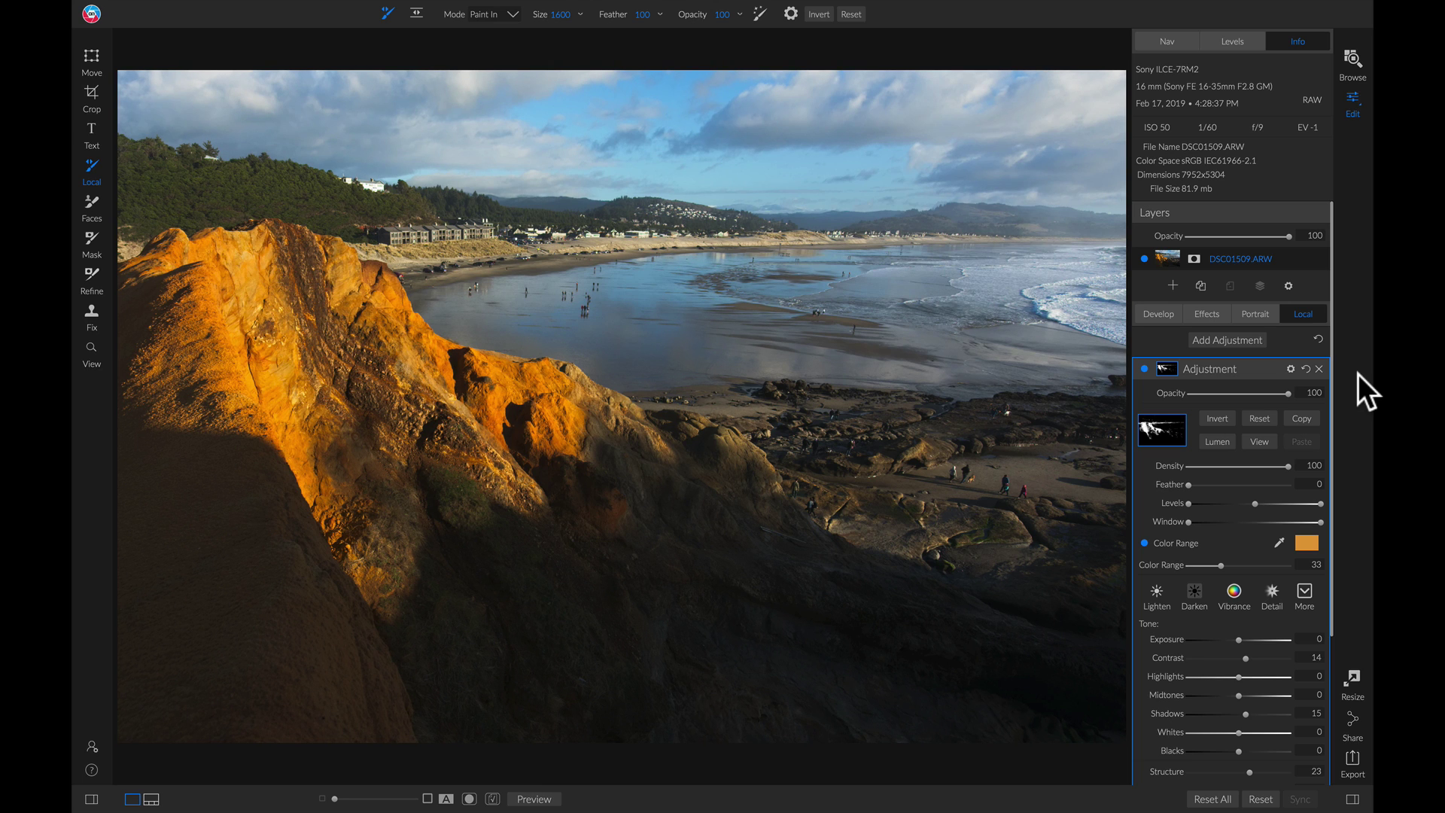